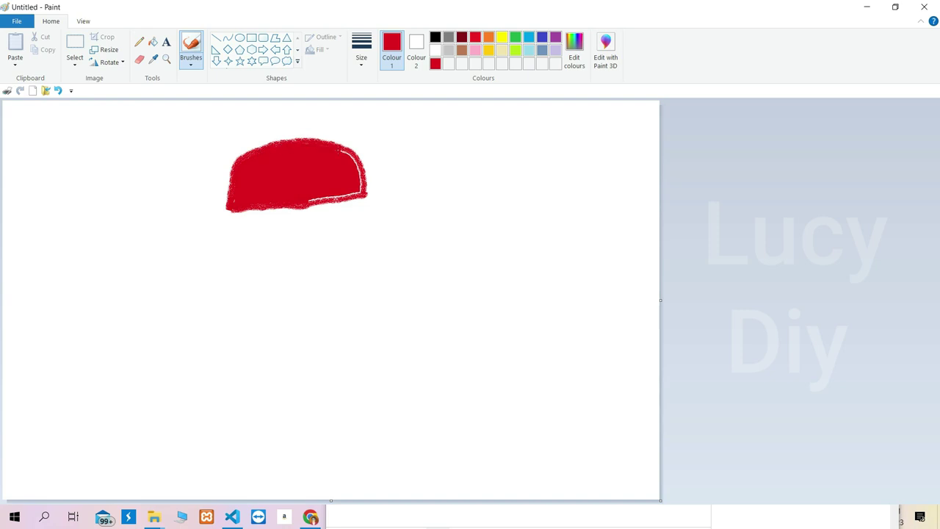
# - Mix a custom brown and outline the left ear and left side of the face below the red cap with a thin brush
pyautogui.click(463, 51)
pyautogui.click(571, 64)
pyautogui.moveTo(609, 225); pyautogui.dragTo(608, 233)
pyautogui.click(348, 338)
pyautogui.click(362, 59)
pyautogui.click(338, 85)
pyautogui.moveTo(231, 212)
pyautogui.mouseDown()
pyautogui.moveTo(215, 232)
pyautogui.moveTo(239, 254)
pyautogui.moveTo(229, 213)
pyautogui.moveTo(236, 220)
pyautogui.moveTo(243, 254)
pyautogui.moveTo(289, 307)
pyautogui.mouseUp()
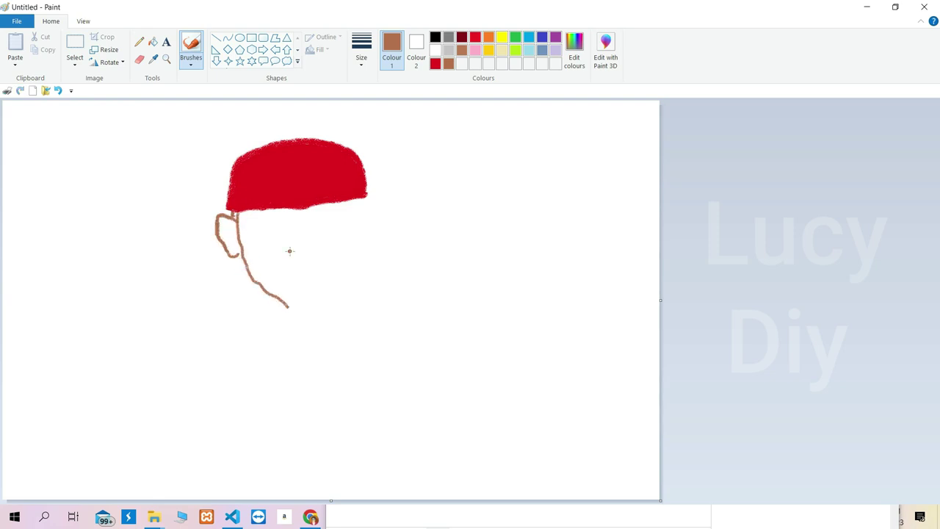
# - Paint a black beard along the jawline around the chin and trim its edge with the eraser
pyautogui.click(435, 37)
pyautogui.moveTo(238, 233)
pyautogui.mouseDown()
pyautogui.moveTo(288, 306)
pyautogui.moveTo(290, 298)
pyautogui.mouseUp()
pyautogui.moveTo(291, 298)
pyautogui.mouseDown()
pyautogui.moveTo(248, 257)
pyautogui.moveTo(292, 311)
pyautogui.moveTo(290, 301)
pyautogui.moveTo(314, 314)
pyautogui.moveTo(340, 310)
pyautogui.moveTo(373, 247)
pyautogui.moveTo(316, 315)
pyautogui.moveTo(374, 253)
pyautogui.moveTo(352, 300)
pyautogui.moveTo(367, 288)
pyautogui.moveTo(373, 257)
pyautogui.mouseUp()
pyautogui.click(140, 59)
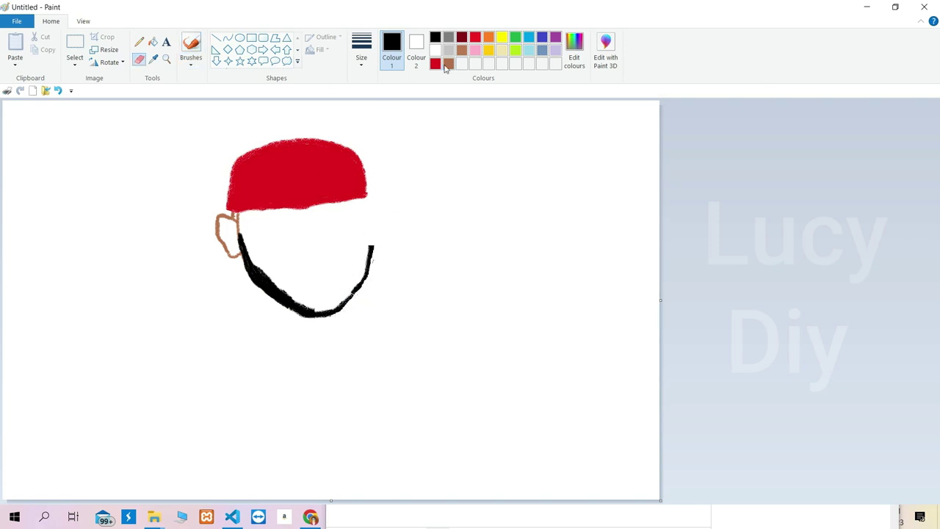
# - Outline the right ear, the right edge of the face and both eyes with the custom brown brush
pyautogui.click(448, 64)
pyautogui.click(190, 45)
pyautogui.moveTo(365, 196)
pyautogui.mouseDown()
pyautogui.moveTo(373, 197)
pyautogui.moveTo(370, 267)
pyautogui.moveTo(374, 217)
pyautogui.moveTo(332, 219)
pyautogui.mouseUp()
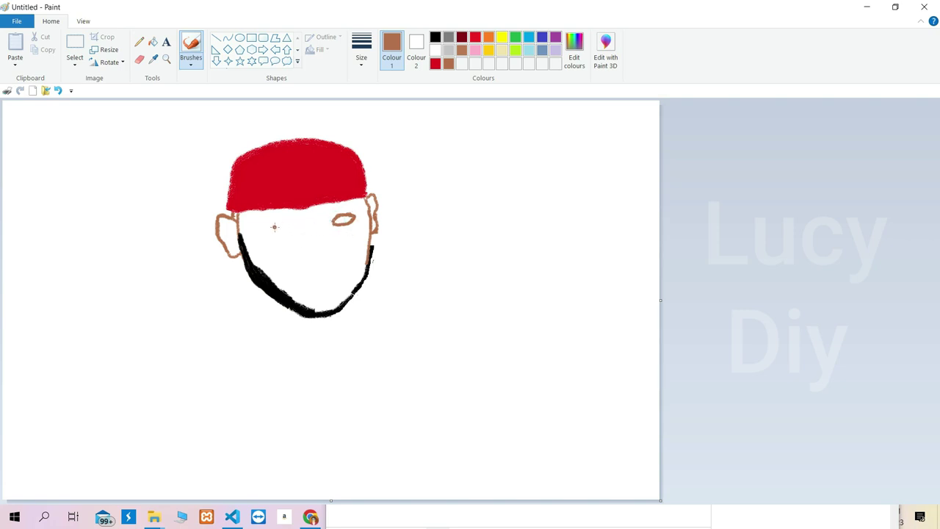
pyautogui.moveTo(277, 224)
pyautogui.mouseDown()
pyautogui.moveTo(294, 224)
pyautogui.moveTo(277, 229)
pyautogui.moveTo(293, 234)
pyautogui.moveTo(303, 226)
pyautogui.mouseUp()
# - Paint a round black pupil inside each eye outline
pyautogui.click(191, 52)
pyautogui.click(115, 130)
pyautogui.click(435, 38)
pyautogui.moveTo(354, 216); pyautogui.dragTo(348, 220)
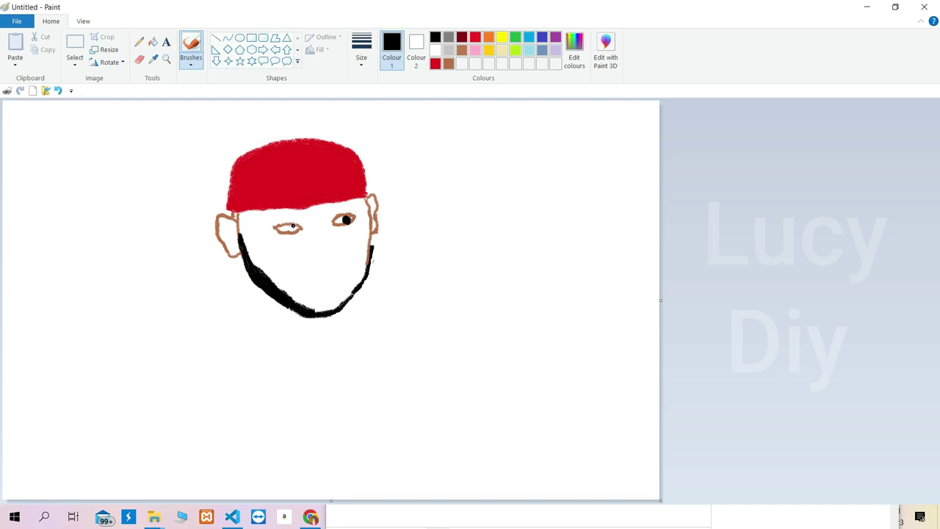
pyautogui.moveTo(293, 229); pyautogui.dragTo(292, 228)
# - Mix a darker brown and shade around the inner corner of the right eye
pyautogui.click(462, 51)
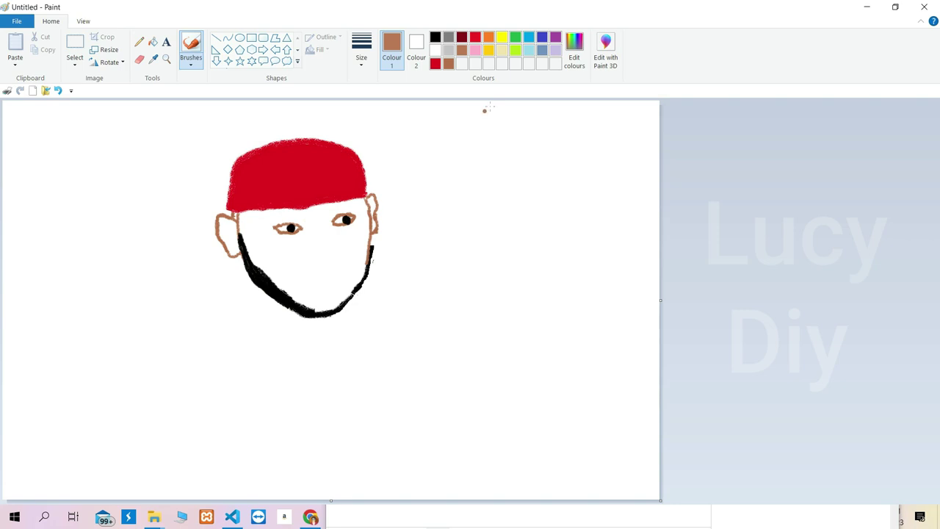
pyautogui.click(574, 52)
pyautogui.click(546, 271)
pyautogui.click(348, 338)
pyautogui.click(330, 220)
pyautogui.moveTo(335, 214); pyautogui.dragTo(329, 225)
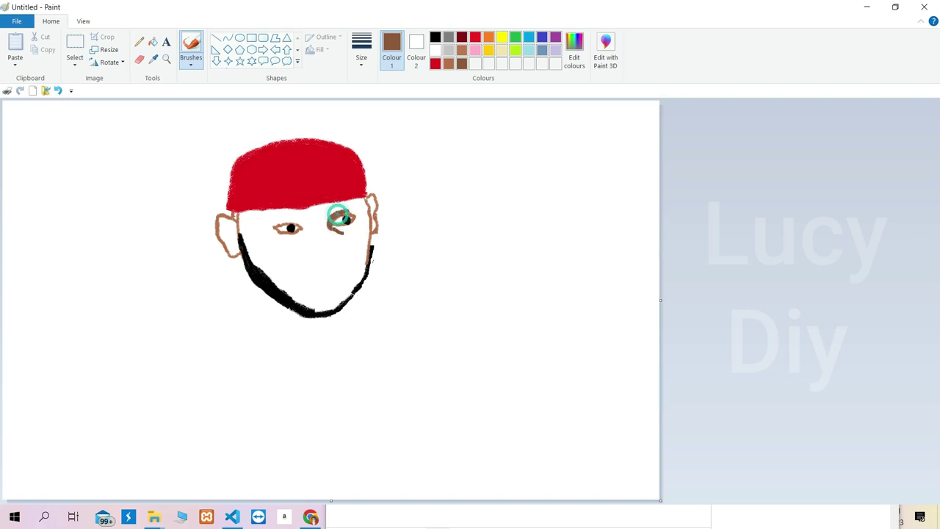
# - Paint a black eyebrow above the right eye and add red to the inner corners of both eyes
pyautogui.click(434, 38)
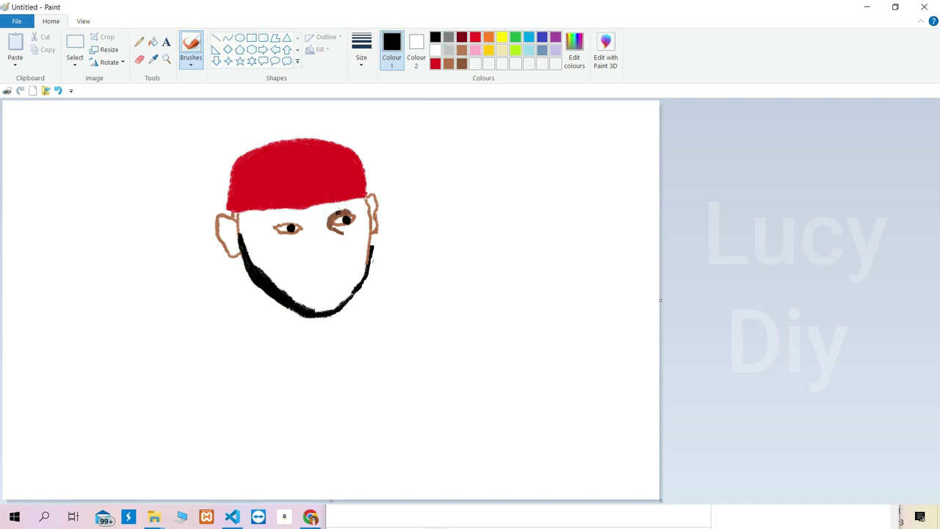
pyautogui.moveTo(329, 214); pyautogui.dragTo(356, 209)
pyautogui.click(436, 64)
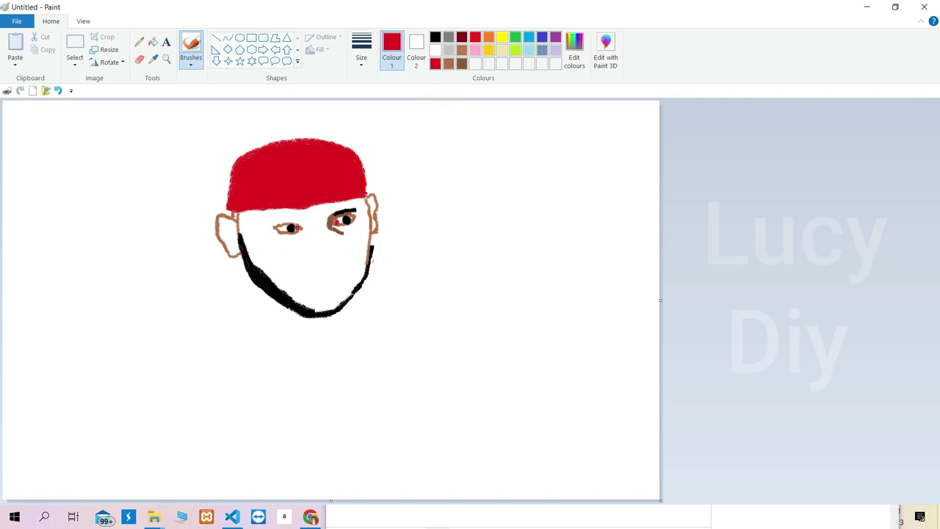
# - Outline both sides and the tip of the nose in brown, starting from between the eyes
pyautogui.click(449, 64)
pyautogui.moveTo(334, 225); pyautogui.dragTo(330, 229)
pyautogui.moveTo(303, 225)
pyautogui.mouseDown()
pyautogui.moveTo(303, 266)
pyautogui.moveTo(314, 268)
pyautogui.mouseUp()
pyautogui.click(302, 258)
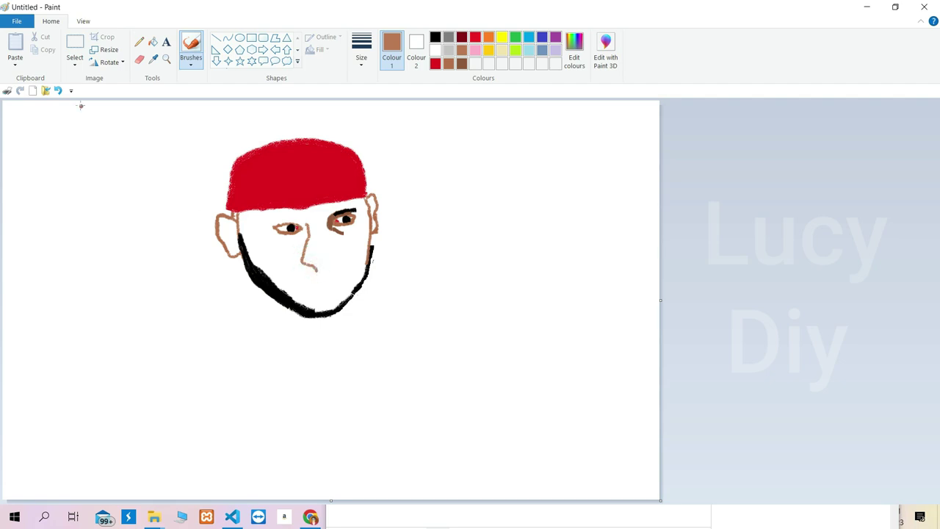
pyautogui.click(139, 58)
pyautogui.click(191, 63)
pyautogui.click(191, 108)
pyautogui.moveTo(315, 270)
pyautogui.mouseDown()
pyautogui.moveTo(334, 255)
pyautogui.moveTo(326, 241)
pyautogui.mouseUp()
# - Shade the nostrils in dark brown and erase the excess paint around them
pyautogui.click(462, 63)
pyautogui.moveTo(313, 269); pyautogui.dragTo(310, 265)
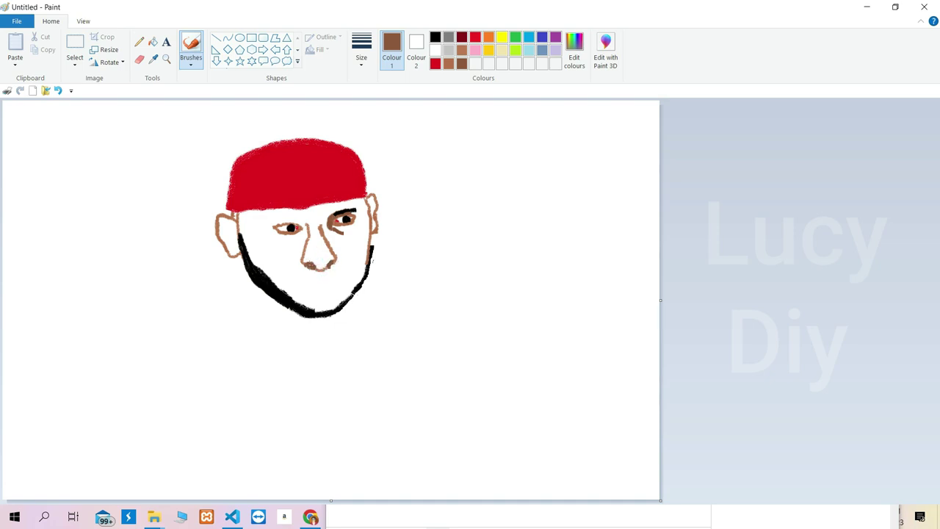
pyautogui.click(139, 59)
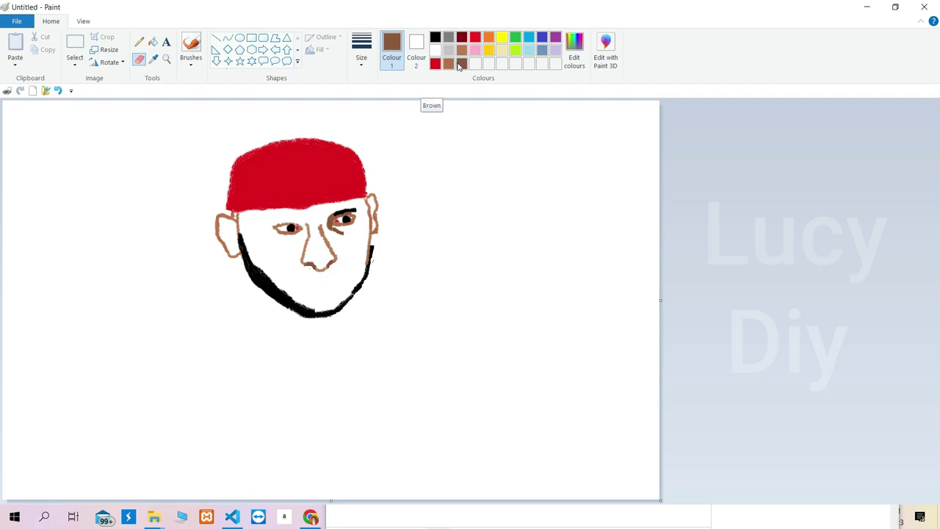
# - Colour the inside of the nose with brown brush strokes
pyautogui.click(194, 63)
pyautogui.click(117, 131)
pyautogui.hotkey('ctrl', 'z')
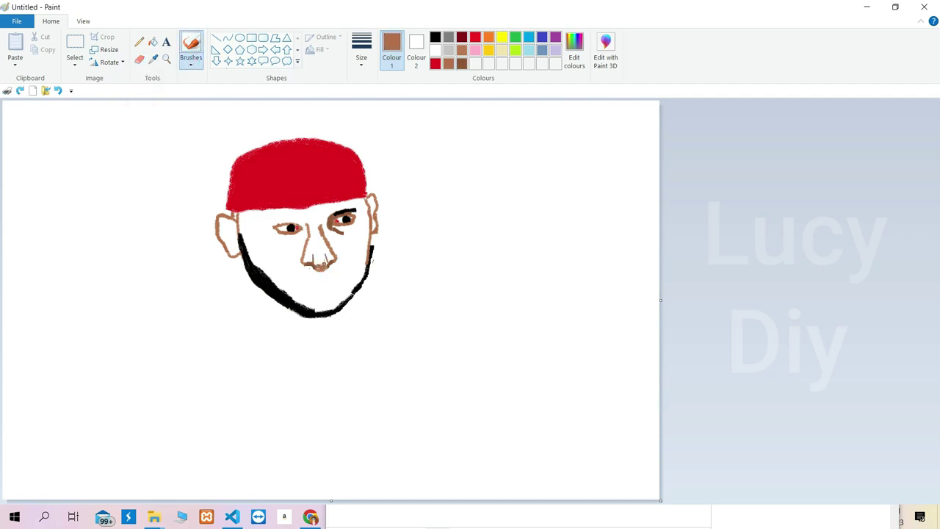
pyautogui.moveTo(317, 256)
pyautogui.mouseDown()
pyautogui.moveTo(325, 262)
pyautogui.moveTo(311, 245)
pyautogui.moveTo(308, 258)
pyautogui.moveTo(317, 249)
pyautogui.moveTo(309, 230)
pyautogui.moveTo(305, 251)
pyautogui.moveTo(317, 234)
pyautogui.moveTo(323, 257)
pyautogui.mouseUp()
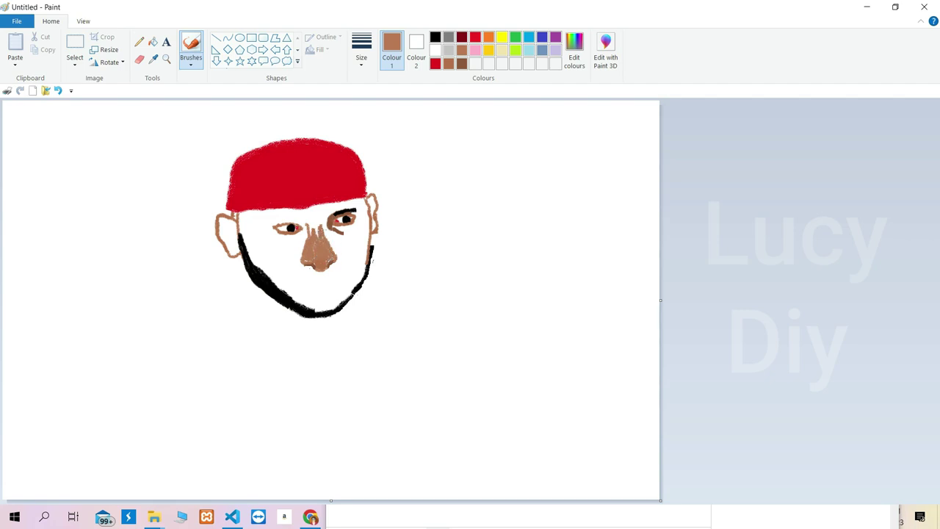
# - Mix a light brown of red 193, green 138, blue 108 and paint over the nose up to the cap
pyautogui.click(574, 51)
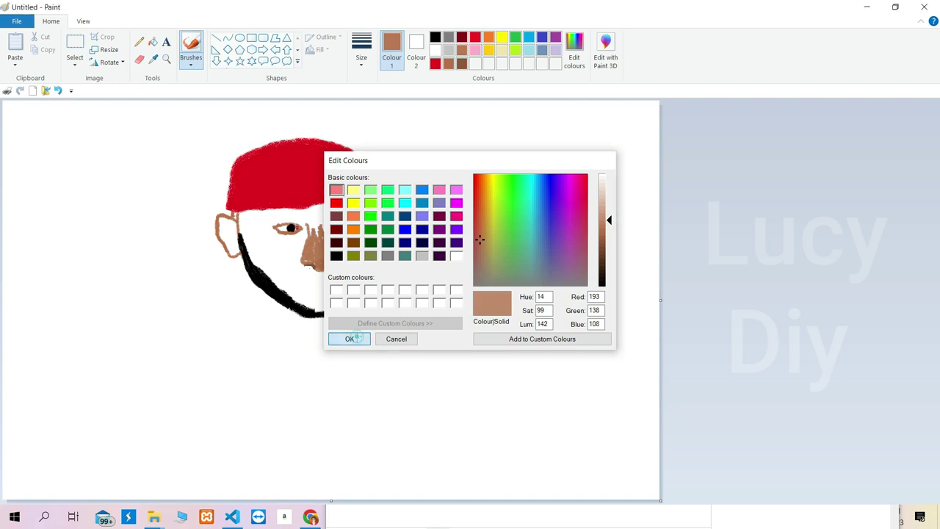
pyautogui.click(357, 339)
pyautogui.moveTo(314, 239)
pyautogui.mouseDown()
pyautogui.moveTo(328, 250)
pyautogui.moveTo(314, 255)
pyautogui.mouseUp()
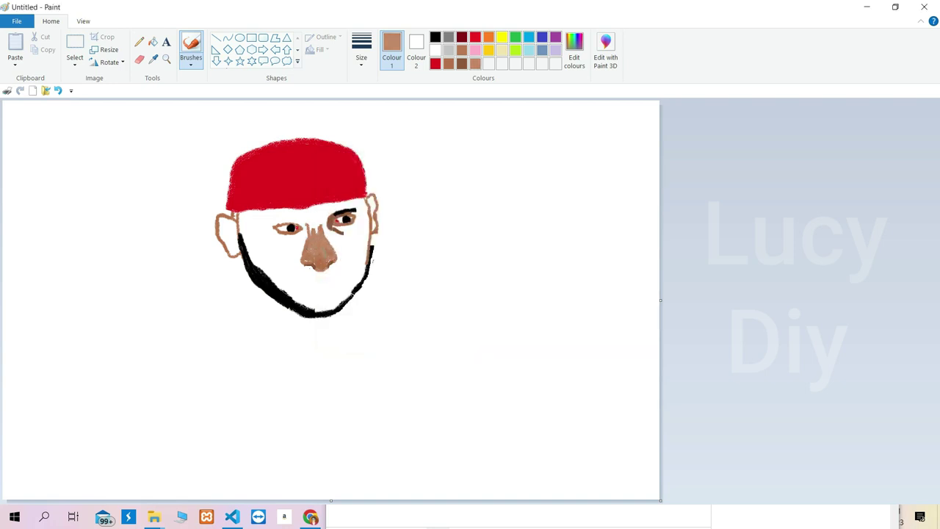
pyautogui.click(302, 259)
pyautogui.hotkey('ctrl', 'z')
pyautogui.hotkey('ctrl', 'y')
pyautogui.moveTo(316, 234); pyautogui.dragTo(312, 212)
# - Darken the nostrils in dark brown and fill the face with the light brown skin tone
pyautogui.click(461, 63)
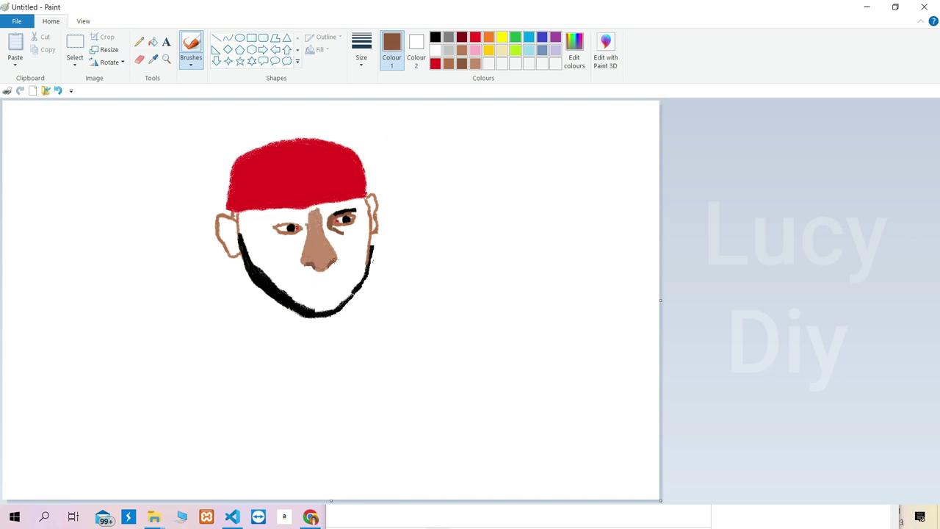
pyautogui.click(313, 267)
pyautogui.click(153, 41)
pyautogui.click(475, 63)
pyautogui.click(305, 229)
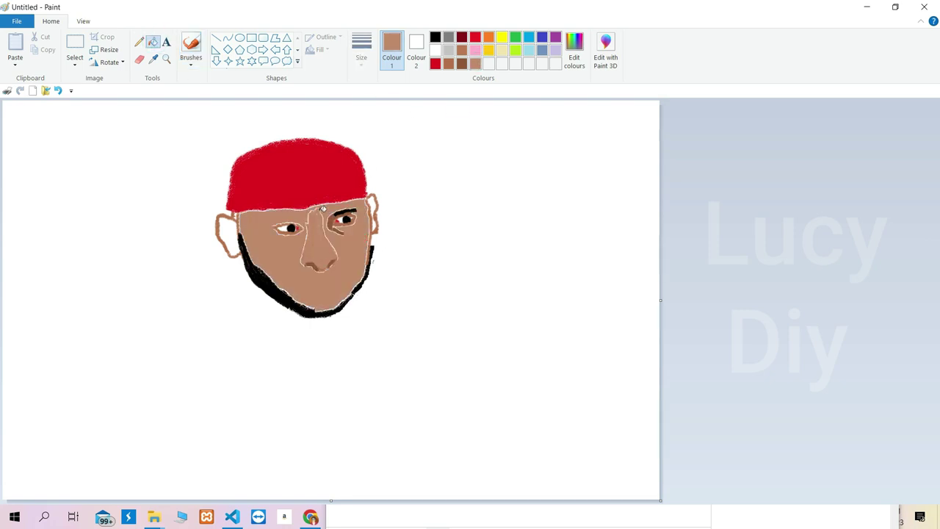
# - Brush the light brown skin tone over the white lines along both sides of the nose
pyautogui.click(191, 60)
pyautogui.click(141, 103)
pyautogui.moveTo(306, 239); pyautogui.dragTo(302, 259)
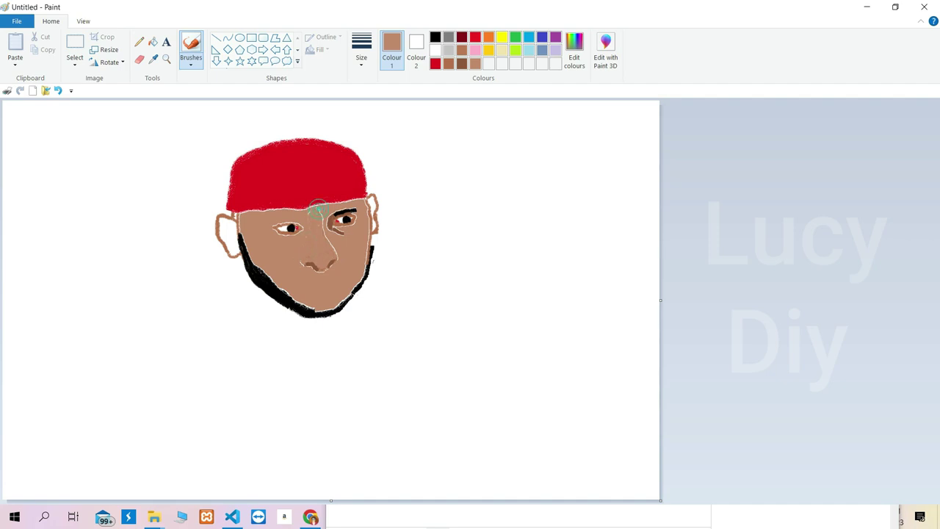
pyautogui.moveTo(320, 209); pyautogui.dragTo(322, 222)
pyautogui.doubleClick(478, 65)
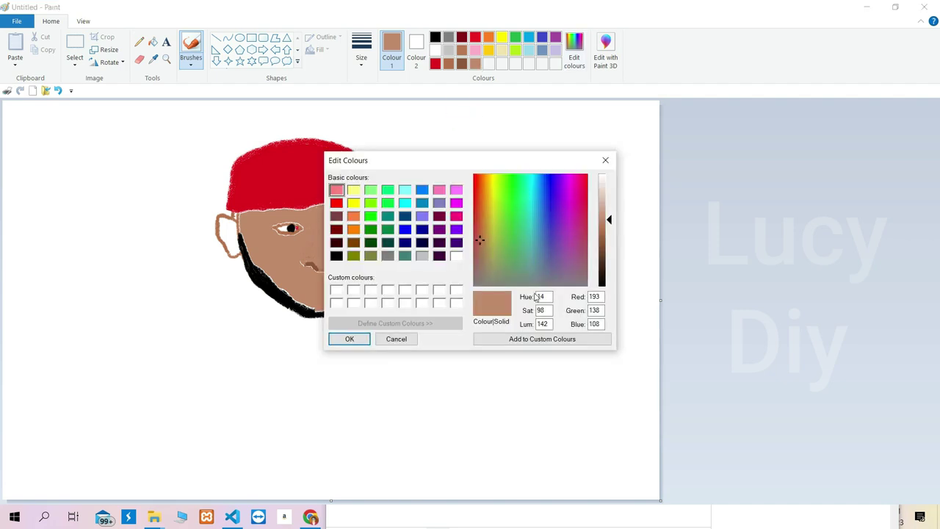
pyautogui.click(605, 160)
pyautogui.moveTo(607, 223); pyautogui.dragTo(608, 196)
pyautogui.click(490, 51)
pyautogui.click(570, 63)
pyautogui.click(605, 160)
pyautogui.click(504, 51)
pyautogui.click(571, 60)
pyautogui.click(605, 160)
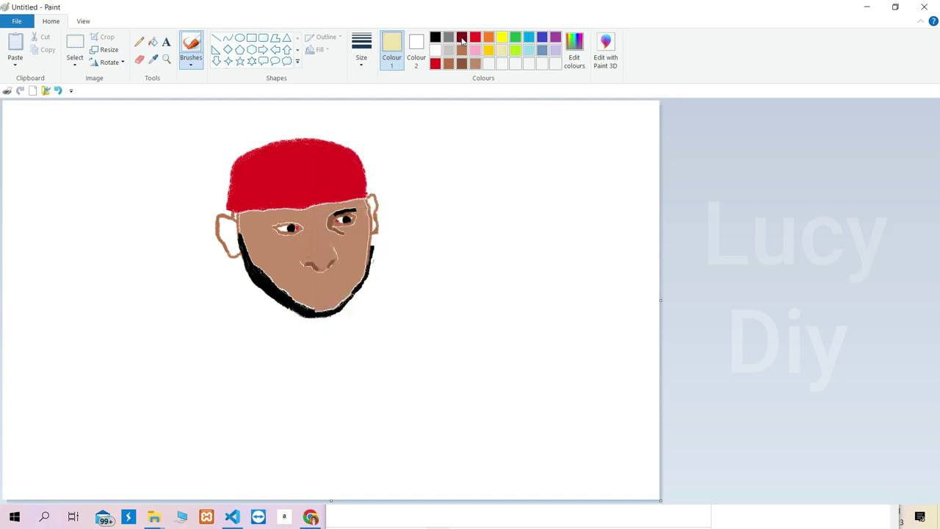
pyautogui.click(461, 37)
pyautogui.click(574, 53)
pyautogui.click(336, 215)
pyautogui.moveTo(608, 243)
pyautogui.mouseDown()
pyautogui.moveTo(608, 210)
pyautogui.moveTo(608, 224)
pyautogui.mouseUp()
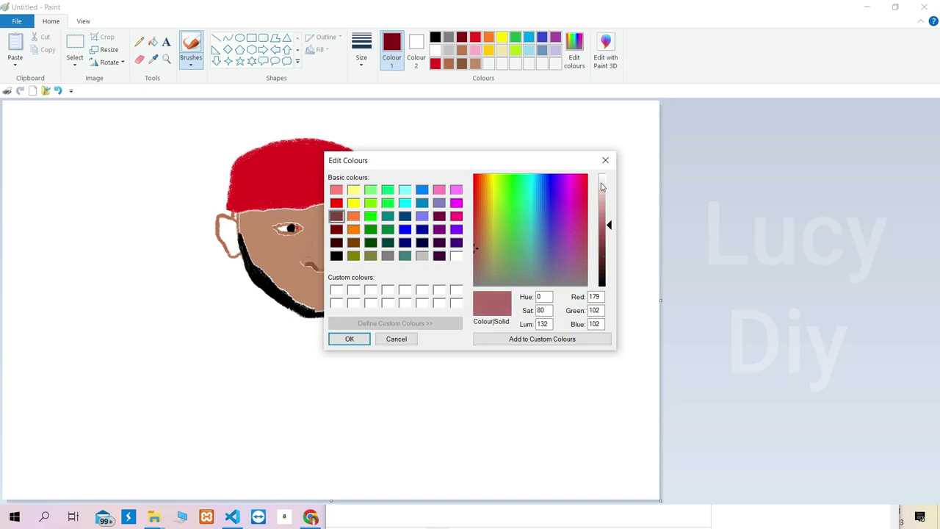
pyautogui.click(605, 160)
# - Shade both sides of the nose and the area beside the right eye with the custom medium brown
pyautogui.click(450, 65)
pyautogui.click(191, 62)
pyautogui.click(141, 109)
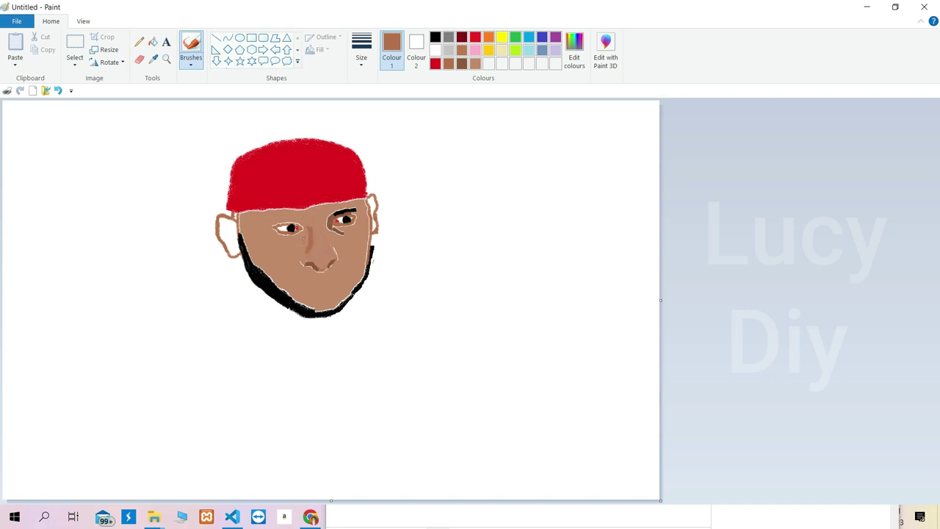
pyautogui.moveTo(309, 230); pyautogui.dragTo(305, 249)
pyautogui.hotkey('ctrl', 'z')
pyautogui.moveTo(322, 231); pyautogui.dragTo(331, 248)
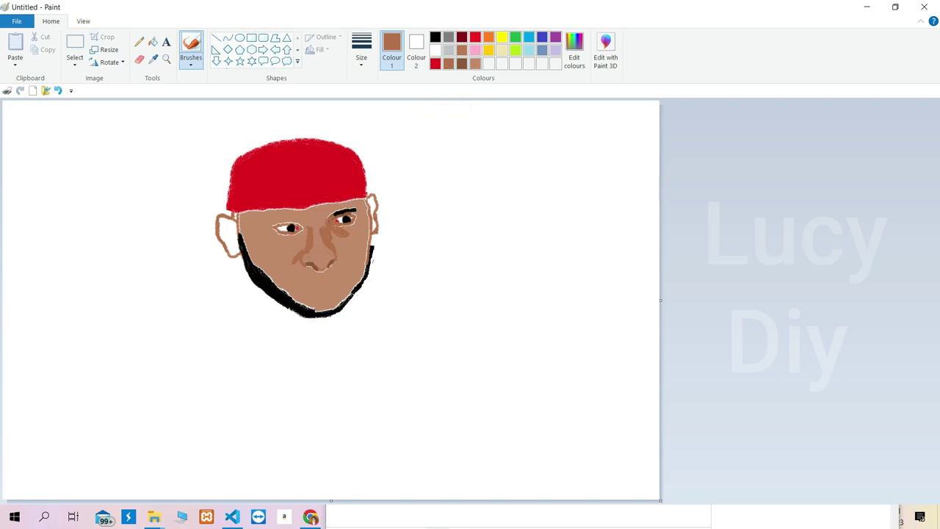
# - Mix another light brown and cover the outlines and white edges around both eyes
pyautogui.click(465, 55)
pyautogui.moveTo(337, 226); pyautogui.dragTo(292, 224)
pyautogui.doubleClick(475, 64)
pyautogui.click(349, 339)
pyautogui.click(58, 90)
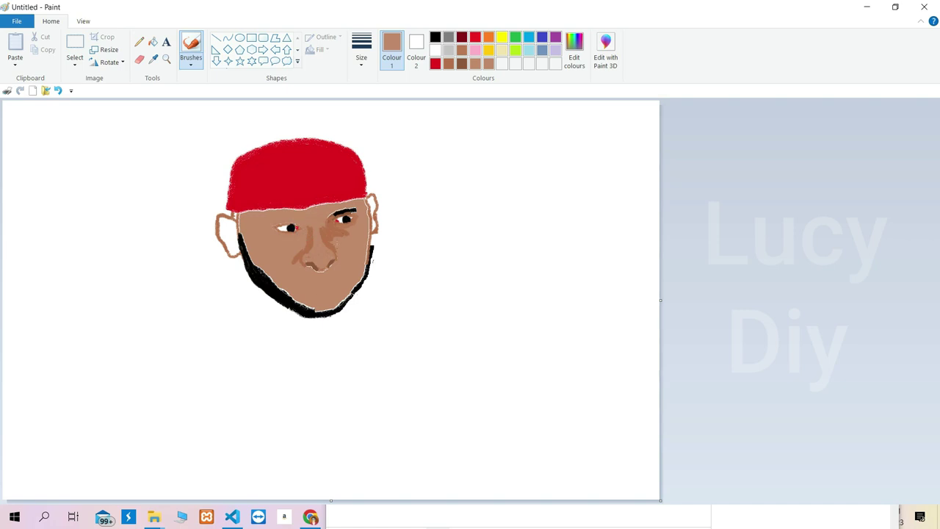
# - Touch up the right eyebrow in black and paint a black eyebrow above the left eye
pyautogui.click(434, 36)
pyautogui.moveTo(333, 212); pyautogui.dragTo(356, 214)
pyautogui.click(489, 64)
pyautogui.click(434, 36)
pyautogui.moveTo(301, 220)
pyautogui.mouseDown()
pyautogui.moveTo(278, 220)
pyautogui.moveTo(299, 220)
pyautogui.mouseUp()
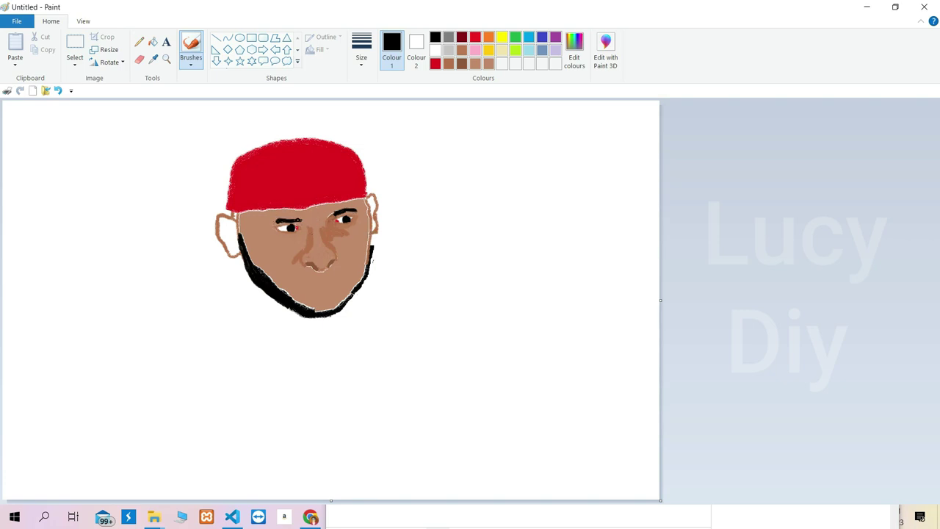
# - Mix a further light brown and trim the lower edge of the left eyebrow with it
pyautogui.doubleClick(489, 64)
pyautogui.click(360, 337)
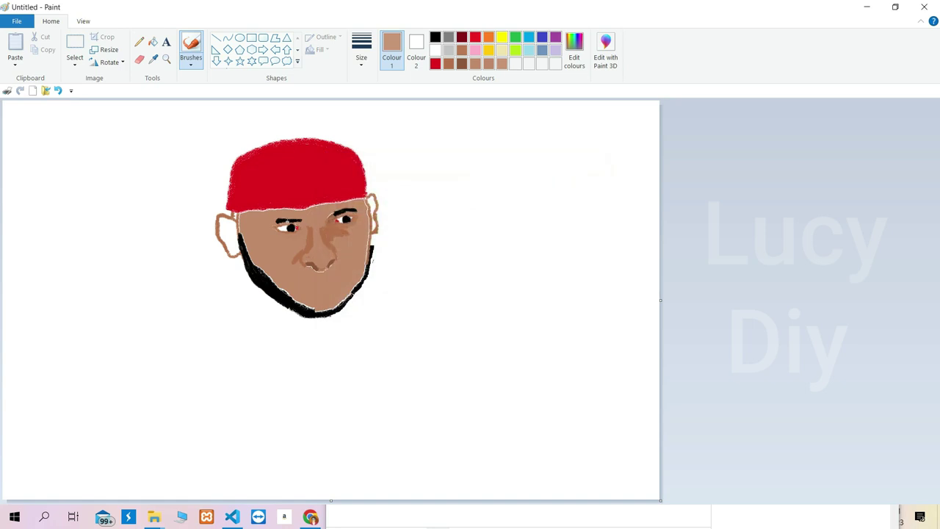
pyautogui.moveTo(291, 222); pyautogui.dragTo(279, 222)
# - Shade beneath the left eye in medium brown and repaint the left eyebrow in black
pyautogui.click(453, 67)
pyautogui.moveTo(296, 234); pyautogui.dragTo(287, 238)
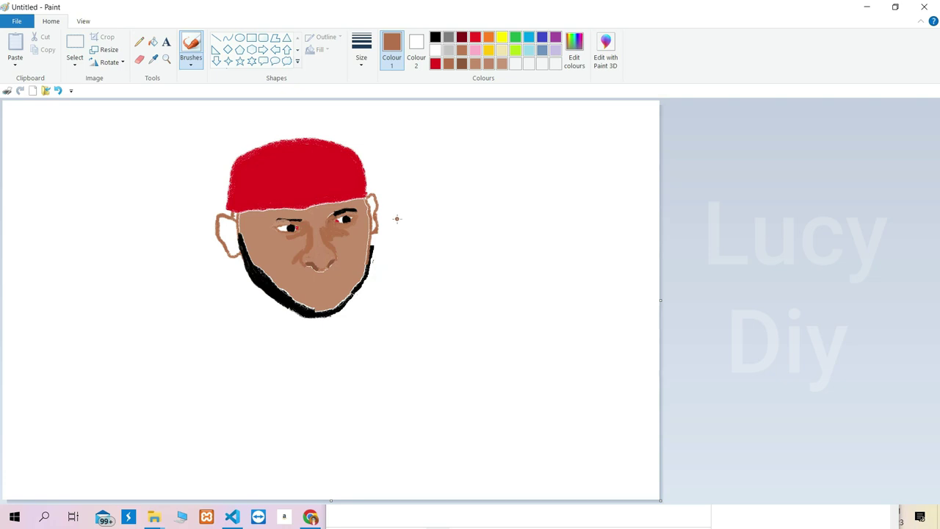
pyautogui.click(435, 37)
pyautogui.moveTo(279, 218); pyautogui.dragTo(295, 220)
# - Cover the white line under the nose with light brown and shade beneath the right eye in dark brown
pyautogui.click(361, 52)
pyautogui.click(357, 83)
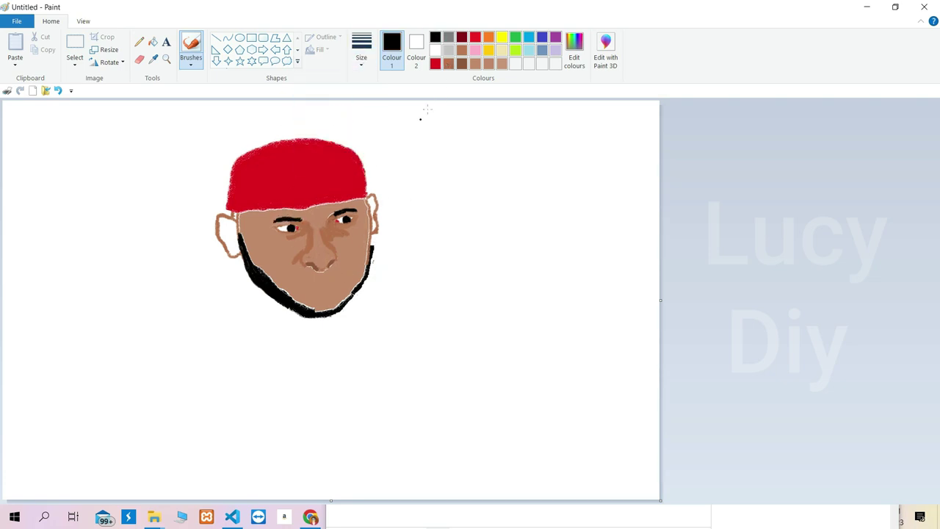
pyautogui.click(448, 63)
pyautogui.click(58, 90)
pyautogui.click(361, 65)
pyautogui.click(356, 108)
pyautogui.click(488, 63)
pyautogui.click(326, 271)
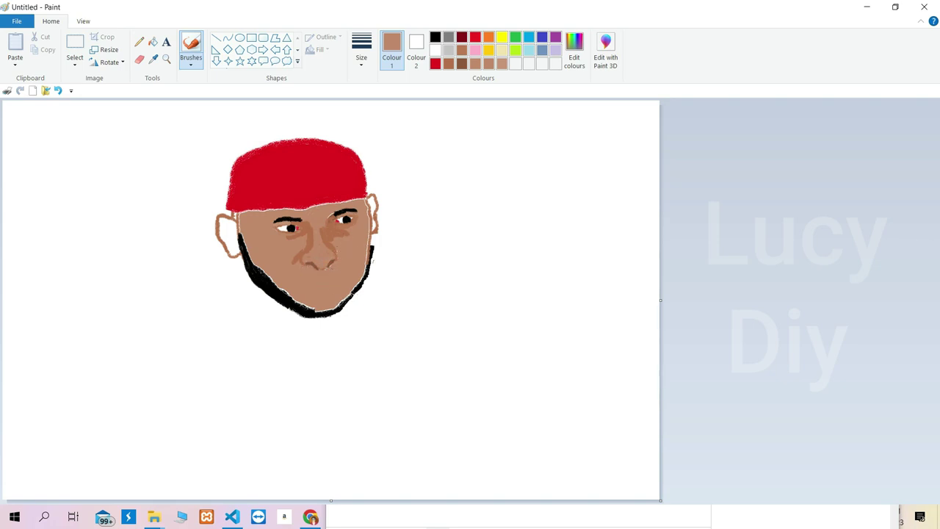
pyautogui.click(462, 50)
pyautogui.moveTo(333, 224)
pyautogui.mouseDown()
pyautogui.moveTo(355, 226)
pyautogui.moveTo(343, 226)
pyautogui.mouseUp()
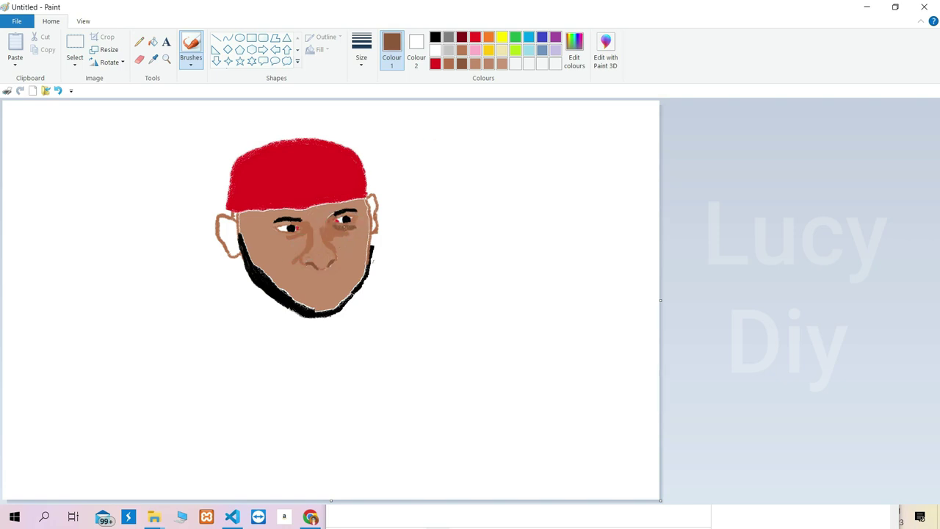
# - Paint light brown over the white gaps along the cap's lower edge and the sides of the face
pyautogui.click(362, 53)
pyautogui.click(346, 86)
pyautogui.click(488, 63)
pyautogui.click(191, 64)
pyautogui.click(142, 109)
pyautogui.click(361, 52)
pyautogui.click(350, 110)
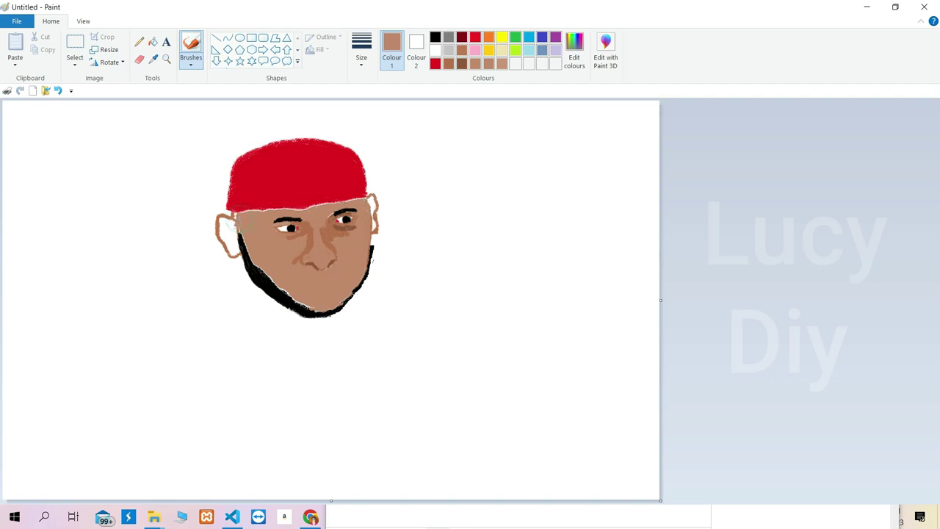
pyautogui.moveTo(242, 212); pyautogui.dragTo(295, 209)
pyautogui.hotkey('ctrl', 'z')
pyautogui.moveTo(358, 198); pyautogui.dragTo(243, 211)
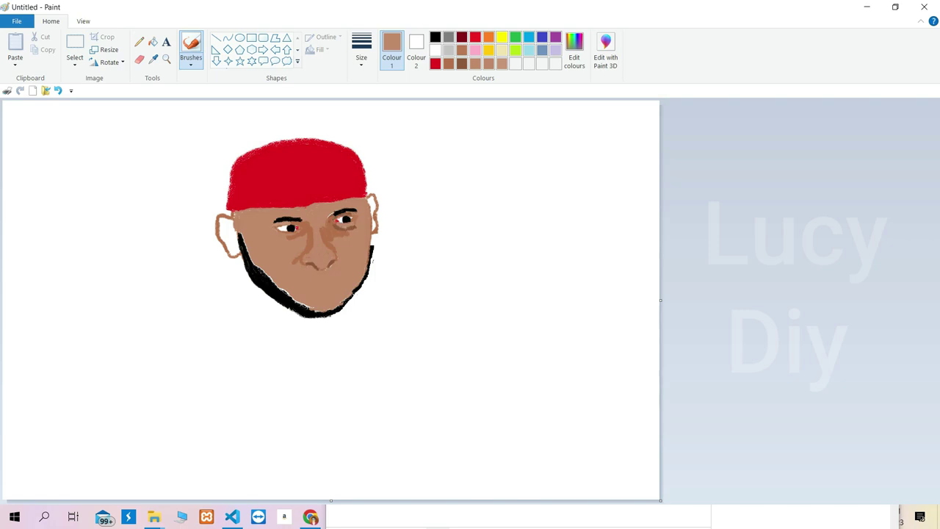
pyautogui.click(58, 90)
pyautogui.hotkey('ctrl', 'y')
# - Mix a new light brown shade and soften the dark shading beneath the right eye
pyautogui.click(574, 53)
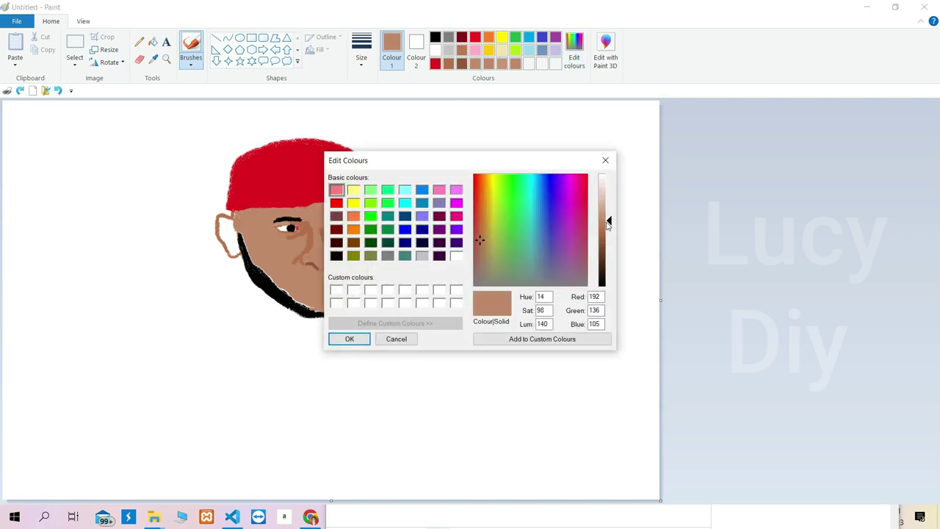
pyautogui.click(349, 339)
pyautogui.moveTo(329, 226); pyautogui.dragTo(335, 230)
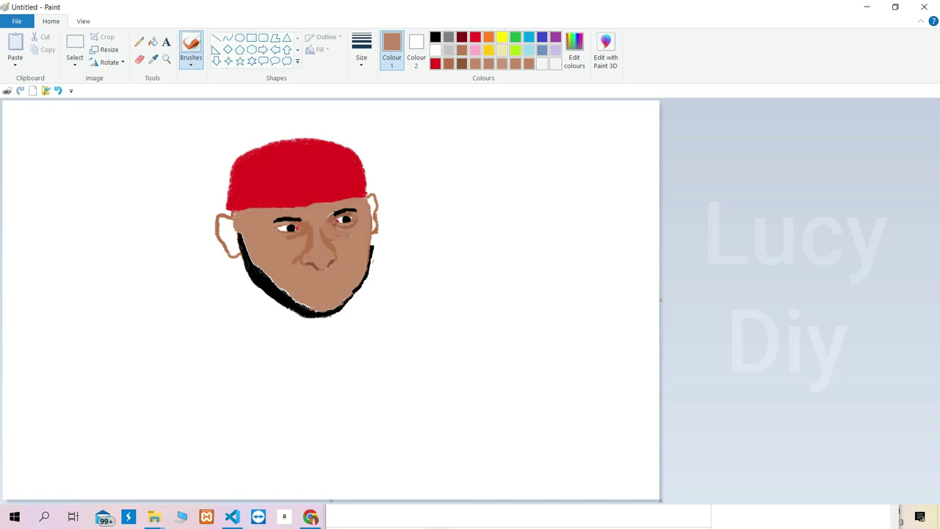
# - Mix a slightly darker brown and blend the shading around the right eye and the nose
pyautogui.click(574, 62)
pyautogui.moveTo(608, 222); pyautogui.dragTo(609, 225)
pyautogui.click(349, 339)
pyautogui.moveTo(344, 234); pyautogui.dragTo(323, 222)
pyautogui.hotkey('ctrl', 'z')
pyautogui.hotkey('ctrl', 'y')
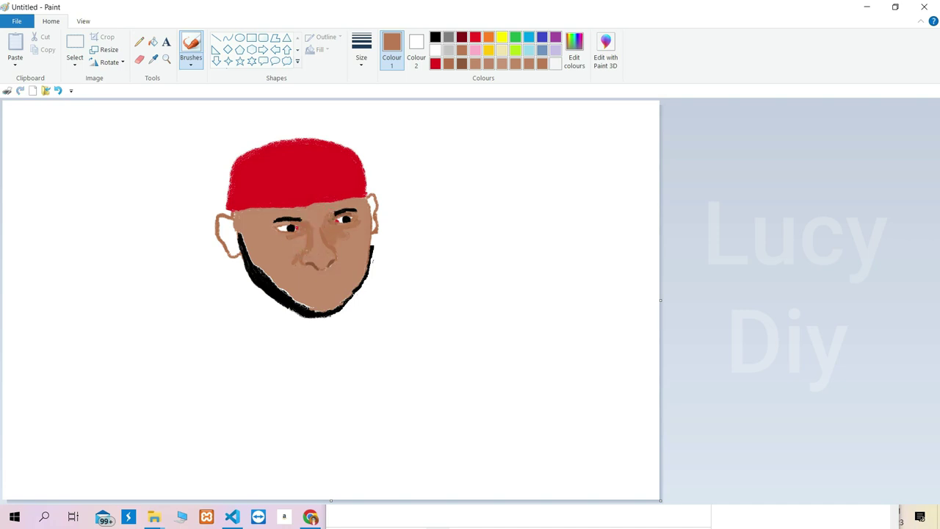
# - Thicken the left ear's outline in brown and paint light brown inside the upper part of the ear
pyautogui.click(528, 64)
pyautogui.moveTo(233, 229)
pyautogui.mouseDown()
pyautogui.moveTo(217, 224)
pyautogui.moveTo(238, 247)
pyautogui.moveTo(234, 257)
pyautogui.mouseUp()
pyautogui.click(450, 66)
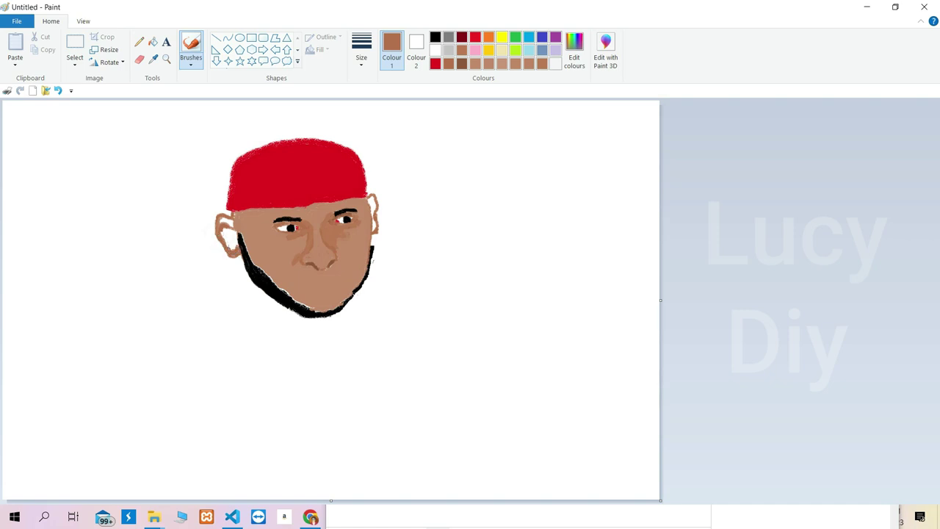
pyautogui.click(502, 63)
pyautogui.moveTo(227, 219); pyautogui.dragTo(230, 181)
pyautogui.click(58, 90)
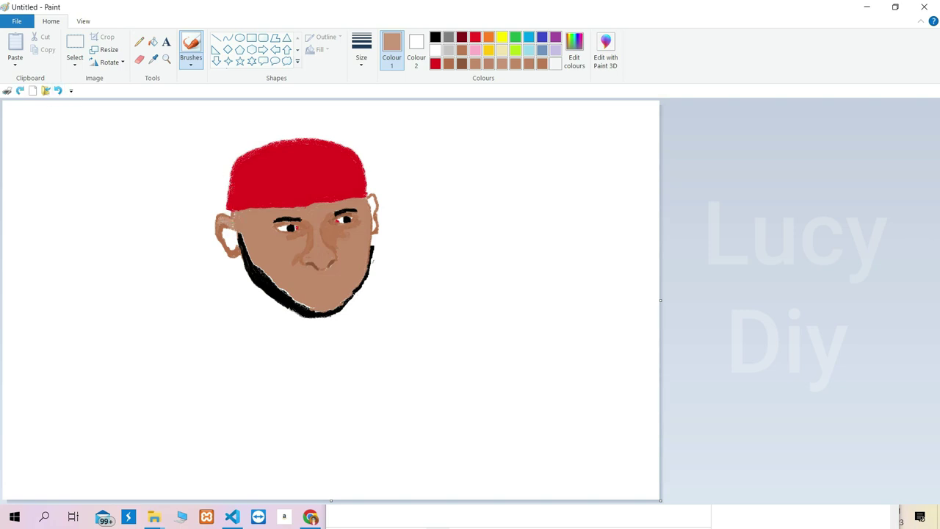
# - Fill the white area inside the left ear with light brown and add a darker brown inner fold
pyautogui.click(318, 187)
pyautogui.click(452, 65)
pyautogui.hotkey('ctrl', 'z')
pyautogui.click(230, 236)
pyautogui.click(479, 65)
pyautogui.moveTo(226, 233); pyautogui.dragTo(225, 192)
pyautogui.click(60, 94)
pyautogui.moveTo(225, 229); pyautogui.dragTo(225, 232)
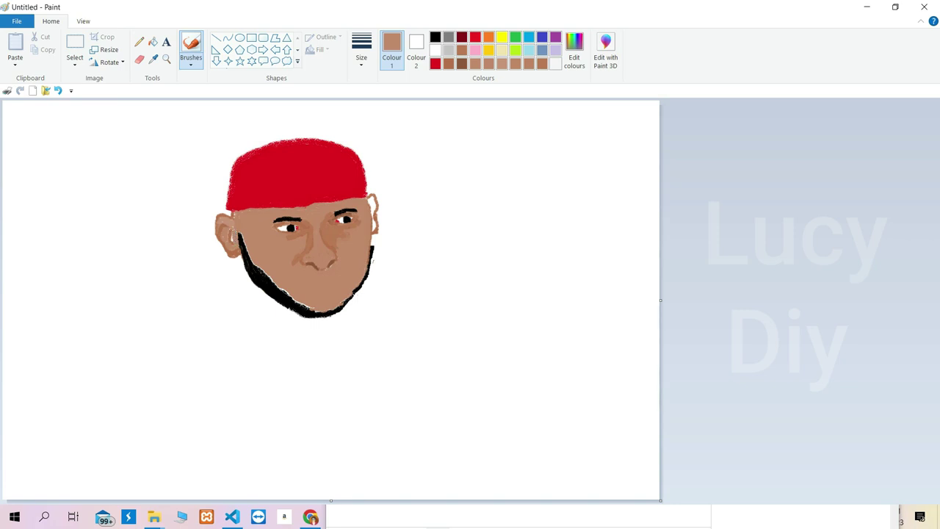
# - Cover the left ear's last white gaps and paint the inside of the right ear in brown shades
pyautogui.click(449, 63)
pyautogui.click(478, 61)
pyautogui.click(462, 63)
pyautogui.moveTo(373, 204); pyautogui.dragTo(375, 230)
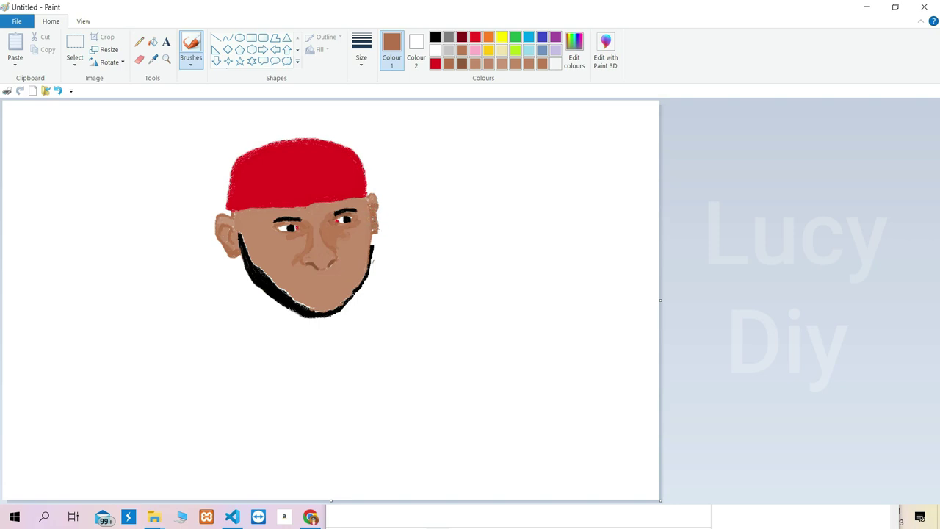
# - Erase the outer edge of the right ear to slim its outline, then switch back to the brush
pyautogui.click(139, 59)
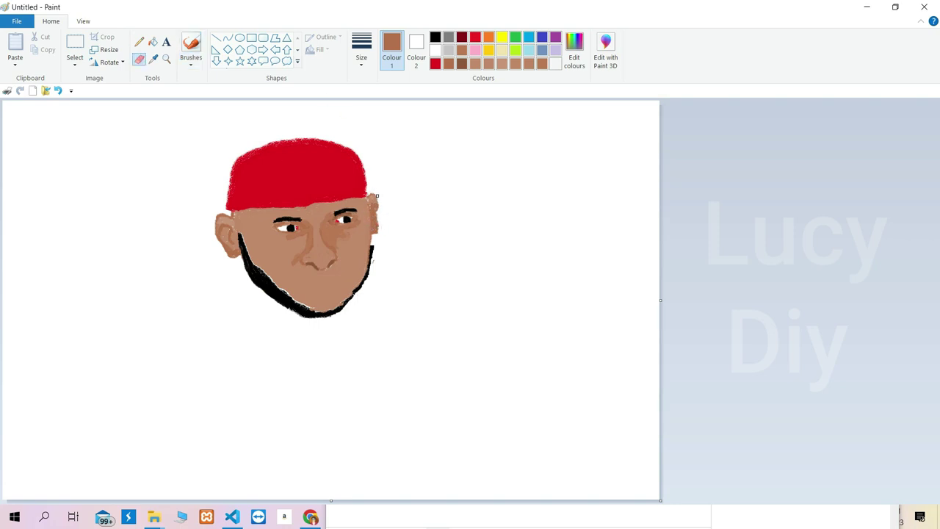
pyautogui.click(58, 91)
pyautogui.moveTo(377, 197); pyautogui.dragTo(376, 232)
pyautogui.click(191, 64)
pyautogui.click(166, 109)
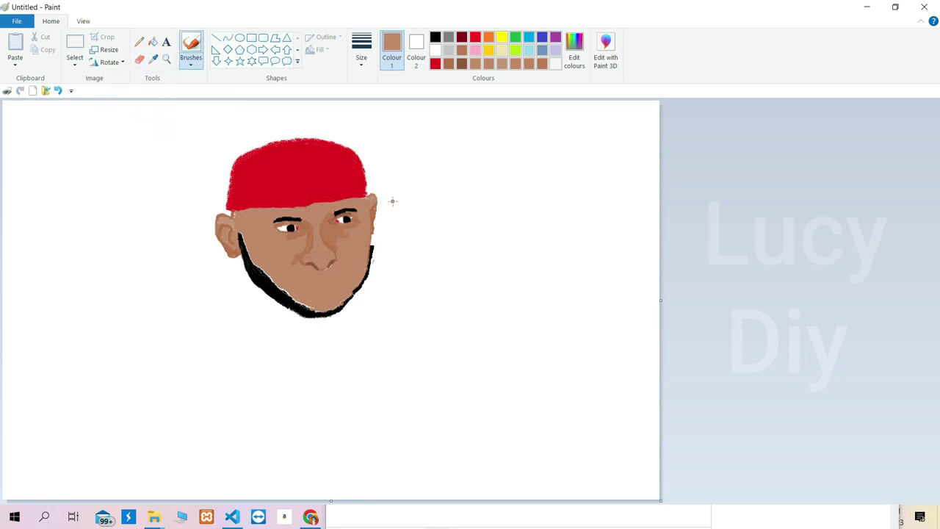
pyautogui.click(469, 63)
pyautogui.click(361, 61)
pyautogui.click(335, 113)
pyautogui.moveTo(311, 264); pyautogui.dragTo(366, 274)
pyautogui.click(59, 91)
# - Sample the skin colour, mix a slightly darker brown and shade both sides of the face beside the beard
pyautogui.click(154, 60)
pyautogui.click(286, 277)
pyautogui.click(574, 58)
pyautogui.click(608, 226)
pyautogui.click(349, 339)
pyautogui.click(362, 51)
pyautogui.click(360, 105)
pyautogui.moveTo(369, 237); pyautogui.dragTo(364, 262)
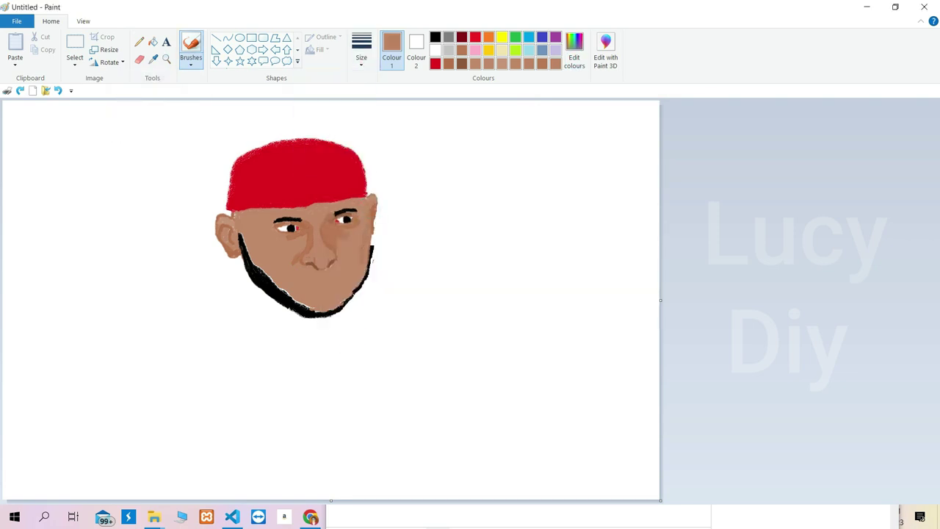
pyautogui.moveTo(243, 235); pyautogui.dragTo(247, 252)
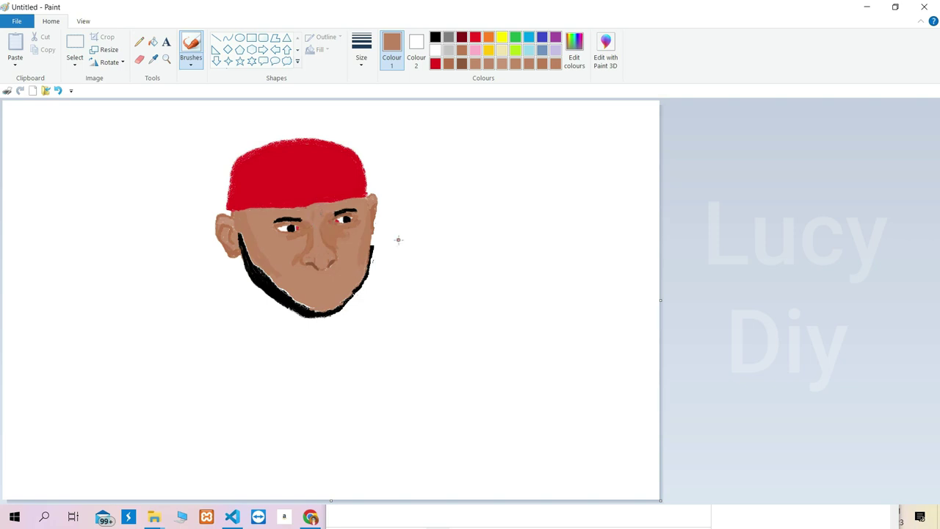
# - Draw the wavy line of the upper lip below the nose in dark brown
pyautogui.click(435, 37)
pyautogui.click(449, 62)
pyautogui.moveTo(307, 282)
pyautogui.mouseDown()
pyautogui.moveTo(336, 278)
pyautogui.moveTo(308, 280)
pyautogui.mouseUp()
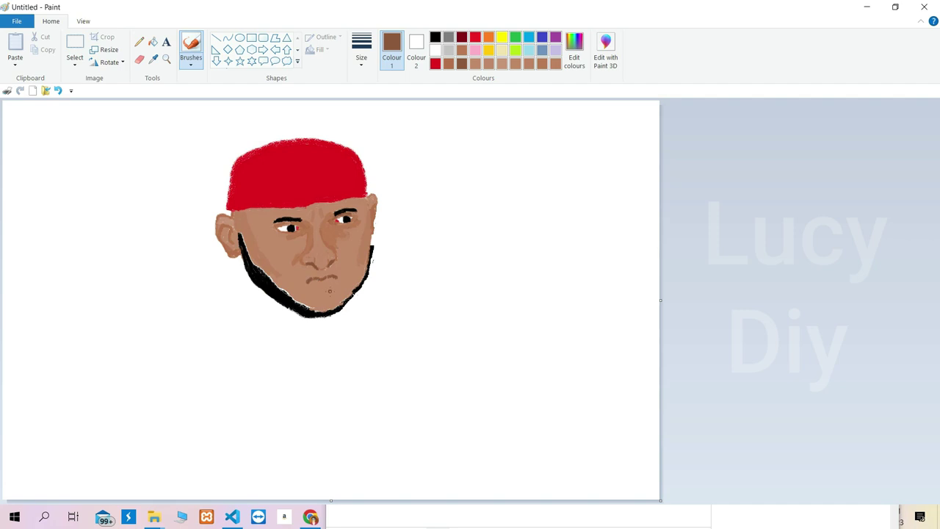
# - Mix a medium brown and outline the full shape of the lips with it
pyautogui.click(579, 59)
pyautogui.click(601, 235)
pyautogui.click(352, 338)
pyautogui.moveTo(306, 283)
pyautogui.mouseDown()
pyautogui.moveTo(328, 290)
pyautogui.moveTo(338, 282)
pyautogui.mouseUp()
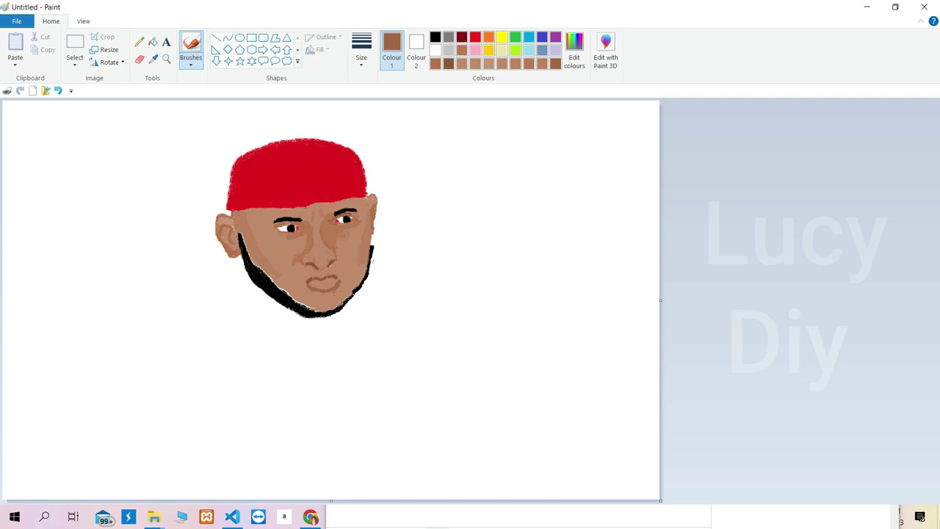
# - Draw the line between the lips in dark brown and fill the upper lip with a finer brush
pyautogui.click(450, 64)
pyautogui.moveTo(309, 279); pyautogui.dragTo(312, 288)
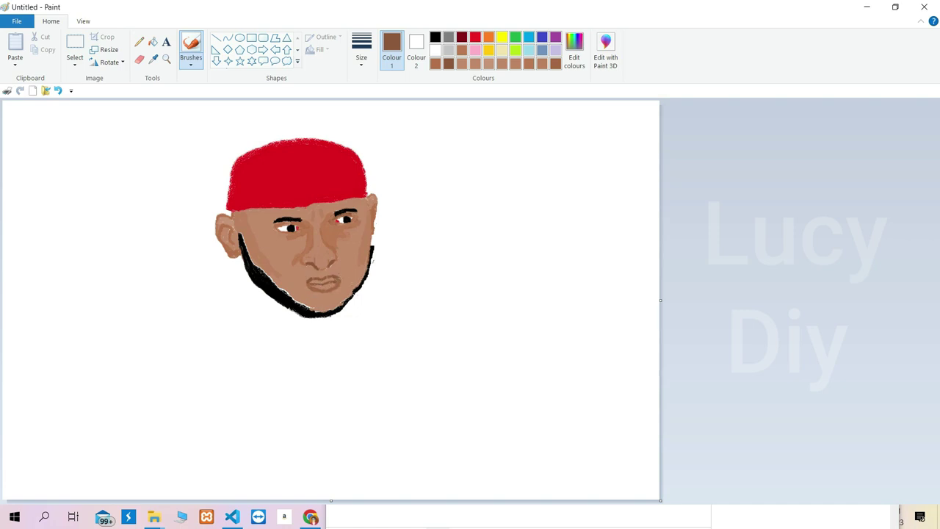
pyautogui.click(361, 51)
pyautogui.click(332, 107)
pyautogui.moveTo(321, 281); pyautogui.dragTo(334, 279)
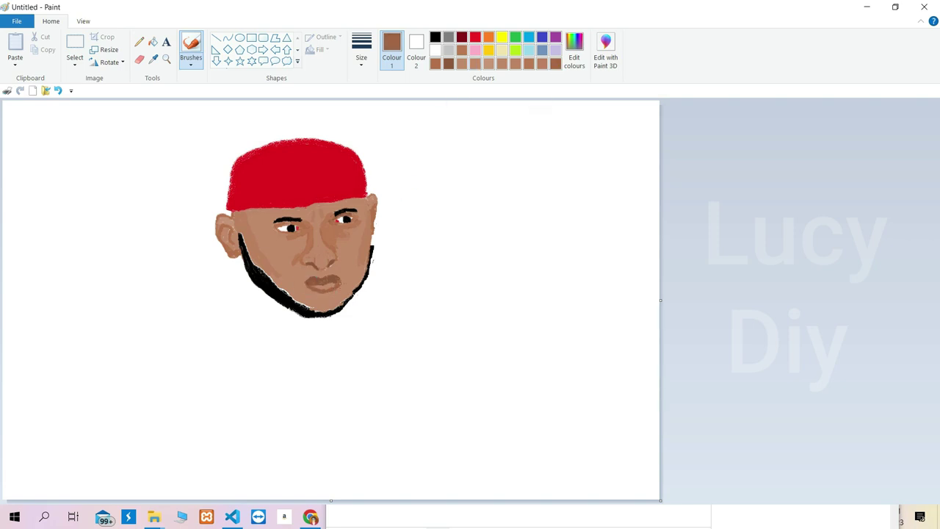
# - Mix a pink shade and paint the inside of the lower lip with it
pyautogui.click(475, 50)
pyautogui.click(574, 53)
pyautogui.click(606, 181)
pyautogui.moveTo(607, 181); pyautogui.dragTo(608, 201)
pyautogui.click(350, 338)
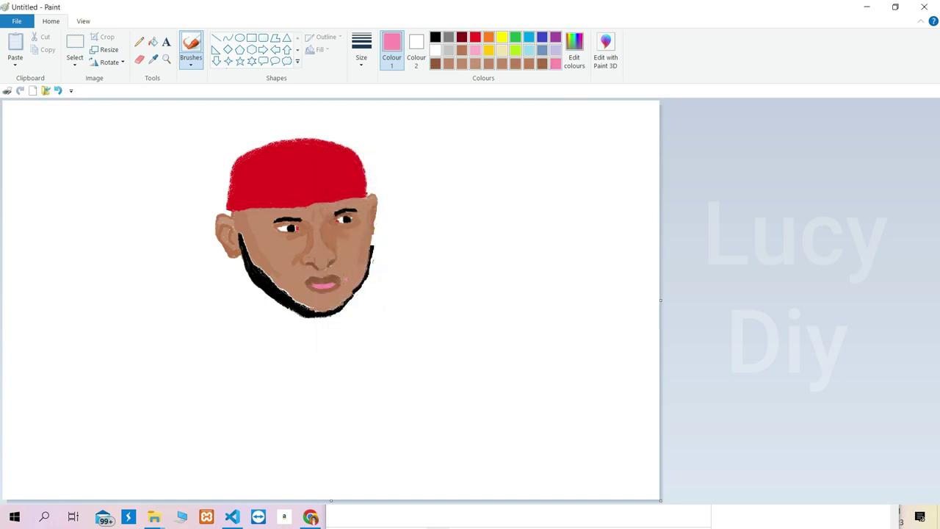
# - Mix a deep red, paint the inside of the lower lip with it and trim its upper edge in brown
pyautogui.click(475, 37)
pyautogui.click(574, 53)
pyautogui.moveTo(610, 237); pyautogui.dragTo(610, 239)
pyautogui.click(349, 339)
pyautogui.moveTo(315, 286)
pyautogui.mouseDown()
pyautogui.moveTo(338, 286)
pyautogui.moveTo(312, 286)
pyautogui.mouseUp()
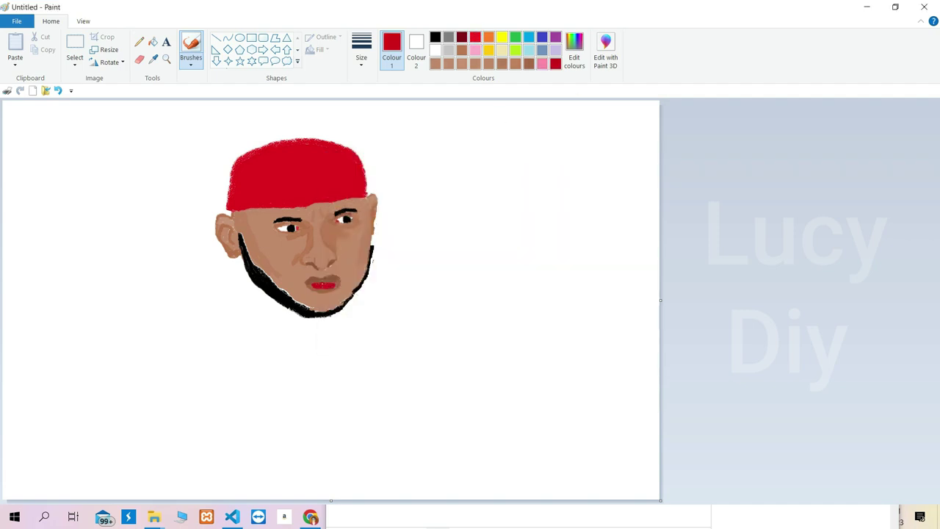
pyautogui.click(528, 63)
pyautogui.moveTo(314, 283); pyautogui.dragTo(335, 284)
# - Thicken the beard along the left jaw in black and draw the left half of the moustache
pyautogui.click(435, 36)
pyautogui.click(361, 52)
pyautogui.click(334, 108)
pyautogui.moveTo(240, 234)
pyautogui.mouseDown()
pyautogui.moveTo(251, 259)
pyautogui.moveTo(299, 302)
pyautogui.moveTo(316, 273)
pyautogui.mouseUp()
# - Draw the right half of the moustache with a thinner black brush and outline the goatee below the lips
pyautogui.click(361, 51)
pyautogui.click(334, 83)
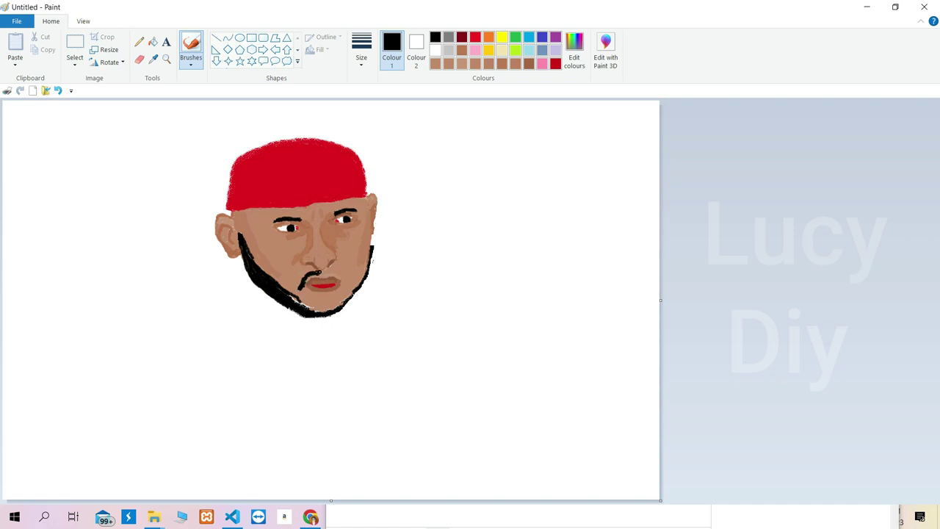
pyautogui.moveTo(328, 272); pyautogui.dragTo(343, 279)
pyautogui.hotkey('ctrl', 'z')
pyautogui.moveTo(300, 289); pyautogui.dragTo(322, 302)
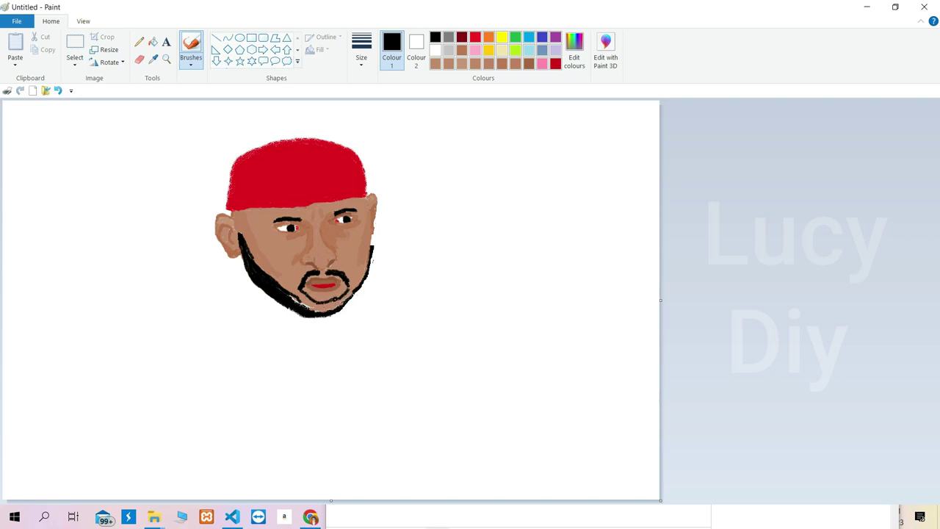
# - Fill the beard solid black across the jaw and chin and extend it up the right cheek
pyautogui.moveTo(334, 298); pyautogui.dragTo(308, 299)
pyautogui.moveTo(245, 245)
pyautogui.mouseDown()
pyautogui.moveTo(305, 305)
pyautogui.moveTo(340, 318)
pyautogui.moveTo(325, 318)
pyautogui.moveTo(350, 294)
pyautogui.moveTo(367, 246)
pyautogui.moveTo(355, 286)
pyautogui.moveTo(370, 236)
pyautogui.moveTo(350, 291)
pyautogui.mouseUp()
pyautogui.click(58, 91)
pyautogui.moveTo(351, 292); pyautogui.dragTo(361, 267)
pyautogui.click(317, 312)
pyautogui.click(347, 285)
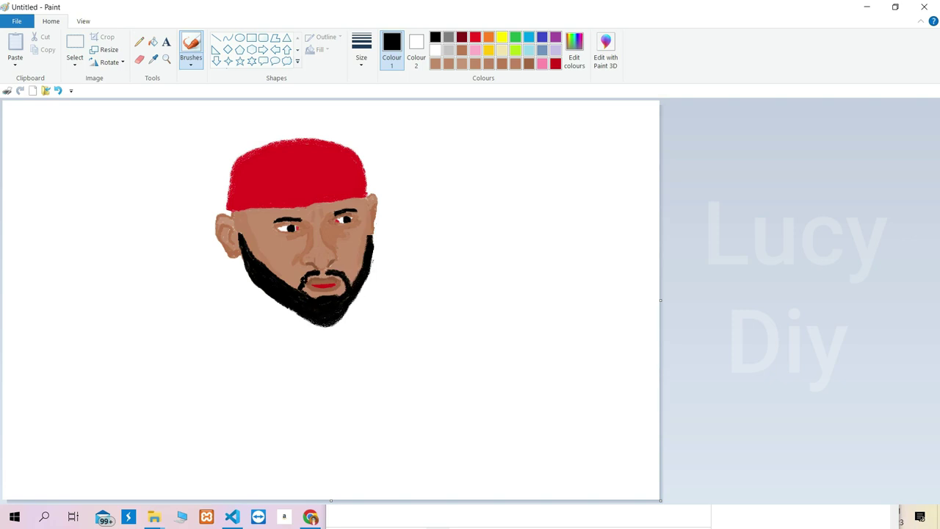
# - Clean up the skin around the mouth with the sampled skin brown and add a small black soul patch
pyautogui.click(153, 59)
pyautogui.click(352, 246)
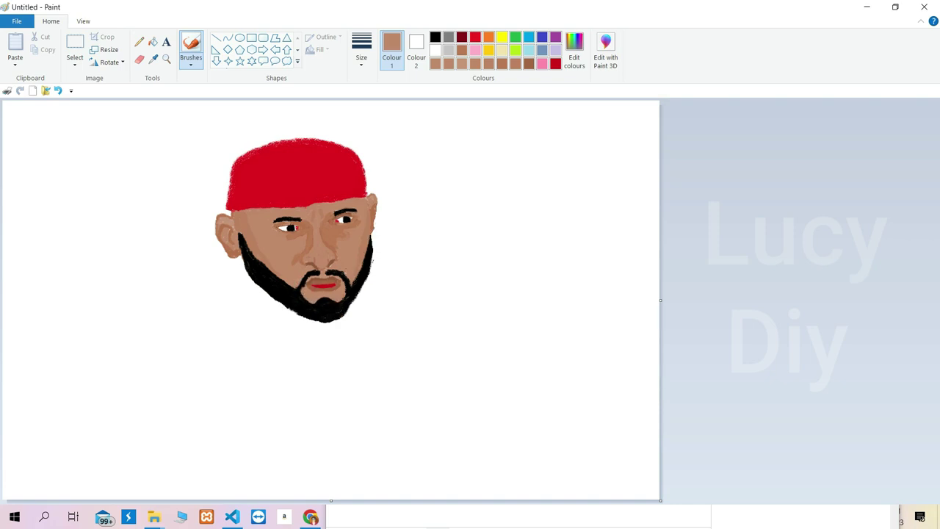
pyautogui.click(436, 38)
pyautogui.click(361, 53)
pyautogui.click(355, 85)
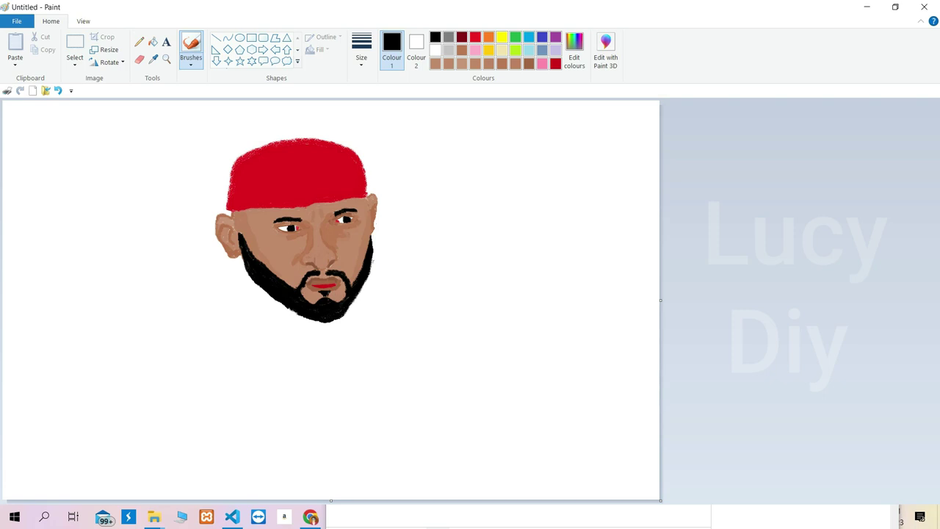
# - Retouch the lips with their sampled brown and erase the rough outer edge of the beard
pyautogui.click(153, 60)
pyautogui.click(316, 281)
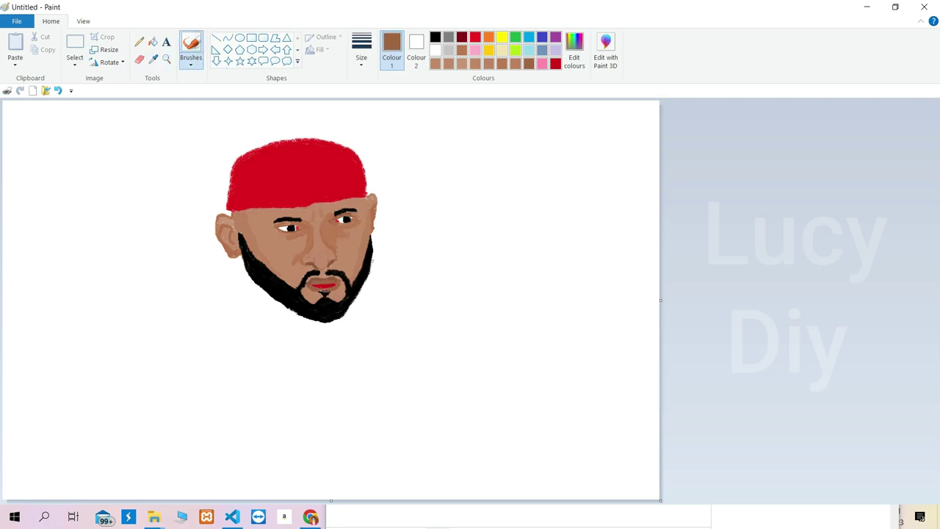
pyautogui.click(139, 58)
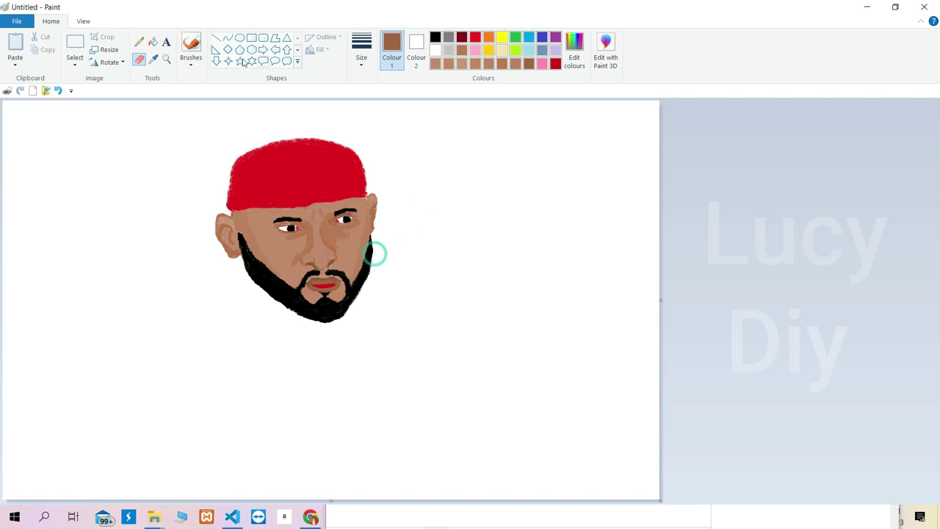
# - Mix a red for the cap, paint its crown taller and rounder, and add a short stalk on top
pyautogui.doubleClick(556, 65)
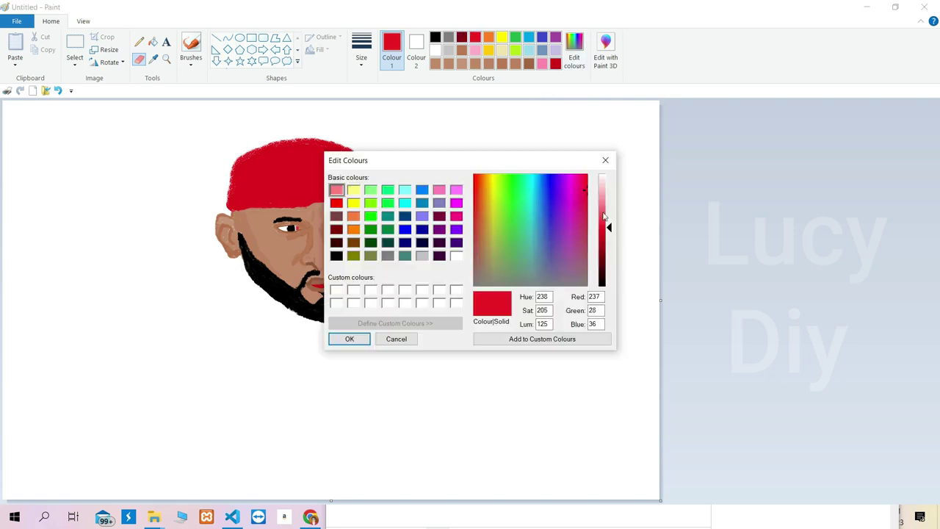
pyautogui.click(354, 337)
pyautogui.click(191, 59)
pyautogui.click(146, 113)
pyautogui.moveTo(229, 198); pyautogui.dragTo(292, 126)
pyautogui.click(361, 51)
pyautogui.click(350, 109)
pyautogui.moveTo(365, 190); pyautogui.dragTo(296, 119)
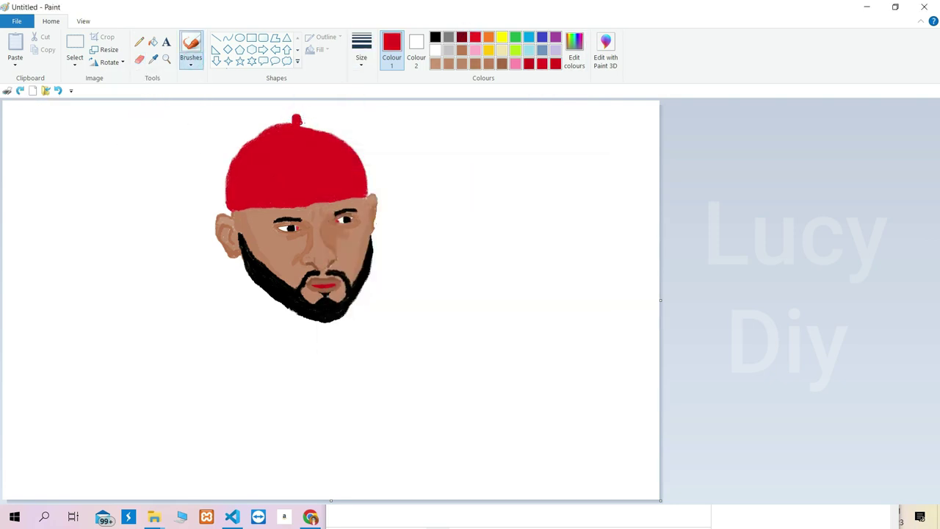
# - Erase the uneven edges around the cap's stalk
pyautogui.click(139, 58)
pyautogui.click(58, 91)
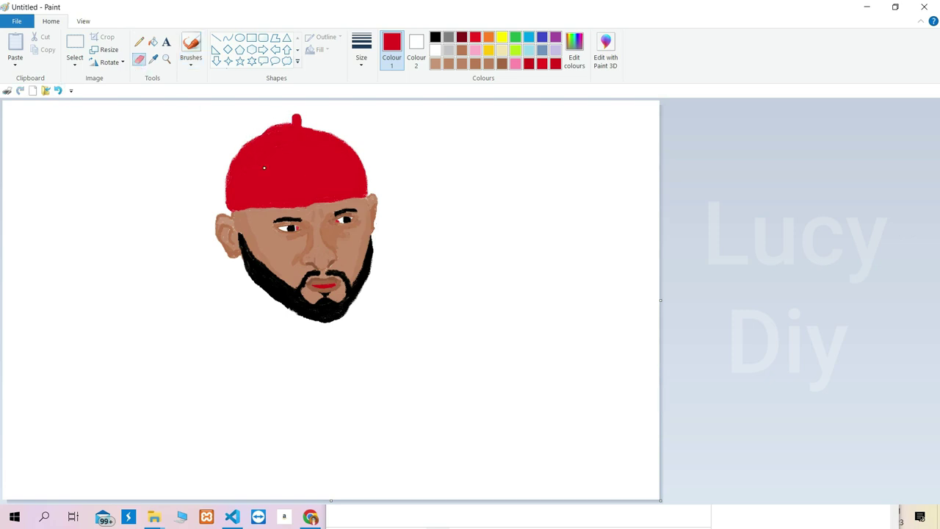
pyautogui.click(286, 119)
# - Refine the eyes with a thin black brush and add small white highlights to the pupils
pyautogui.click(436, 40)
pyautogui.click(361, 57)
pyautogui.click(353, 86)
pyautogui.click(191, 60)
pyautogui.click(145, 105)
pyautogui.click(362, 57)
pyautogui.click(340, 87)
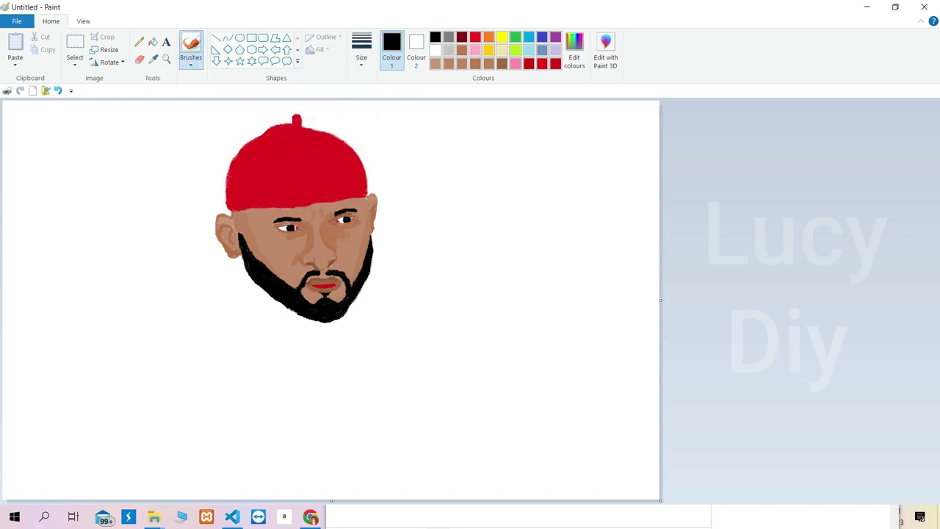
pyautogui.click(216, 36)
pyautogui.click(434, 50)
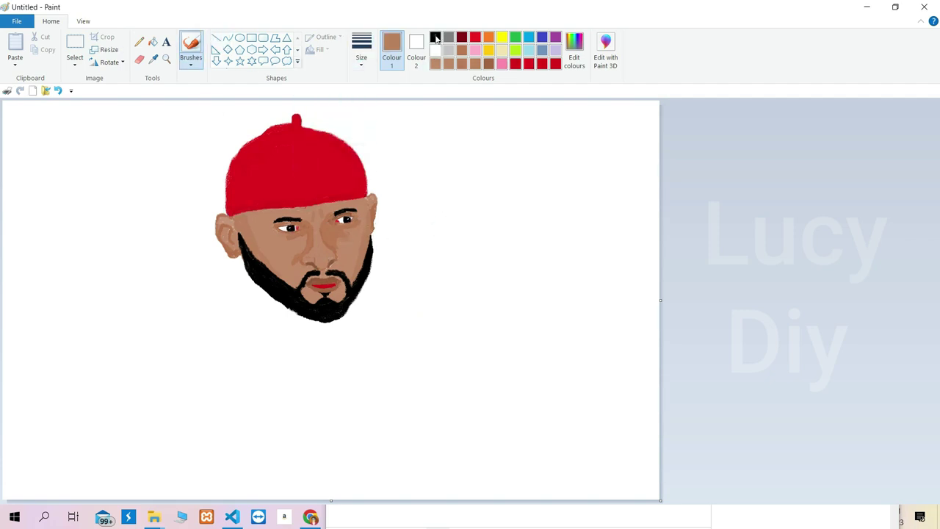
pyautogui.click(436, 38)
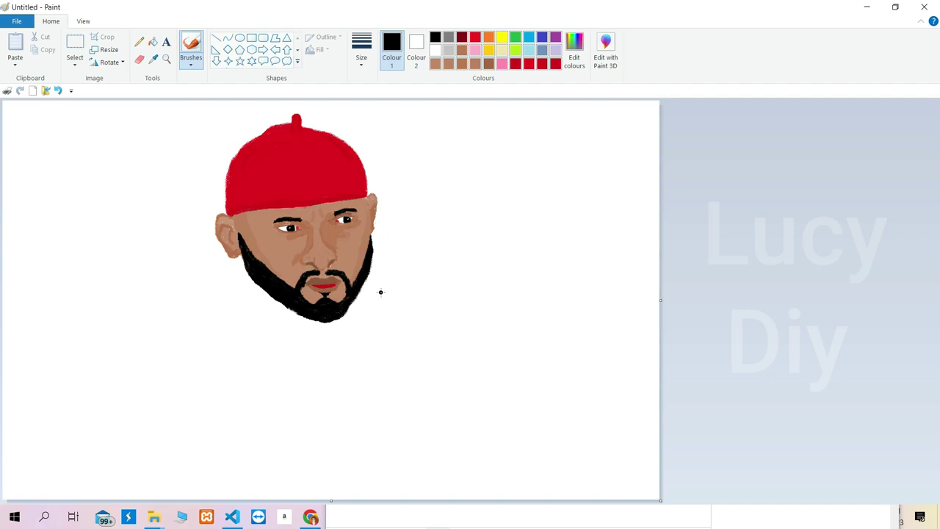
# - Sample the skin brown and outline the neck from the left jaw across to below the chin
pyautogui.click(152, 59)
pyautogui.click(253, 279)
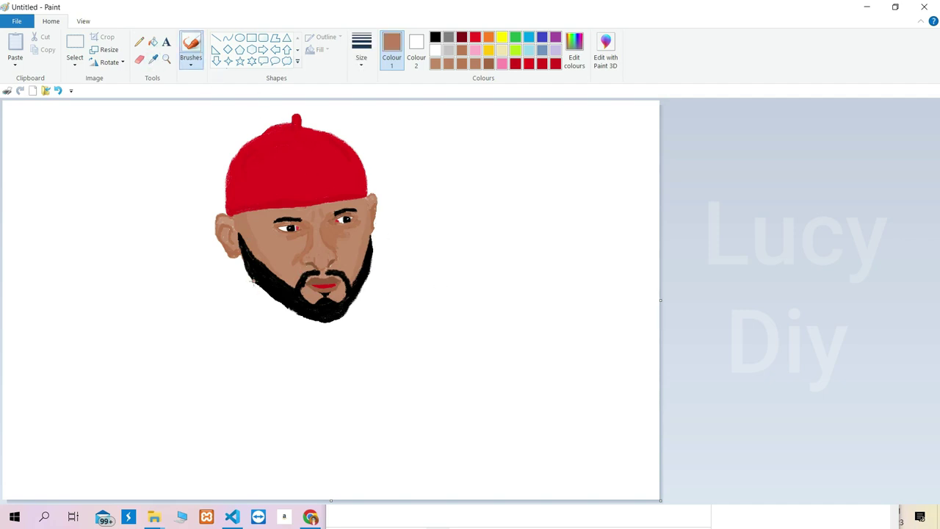
pyautogui.moveTo(250, 277)
pyautogui.mouseDown()
pyautogui.moveTo(268, 333)
pyautogui.moveTo(325, 323)
pyautogui.mouseUp()
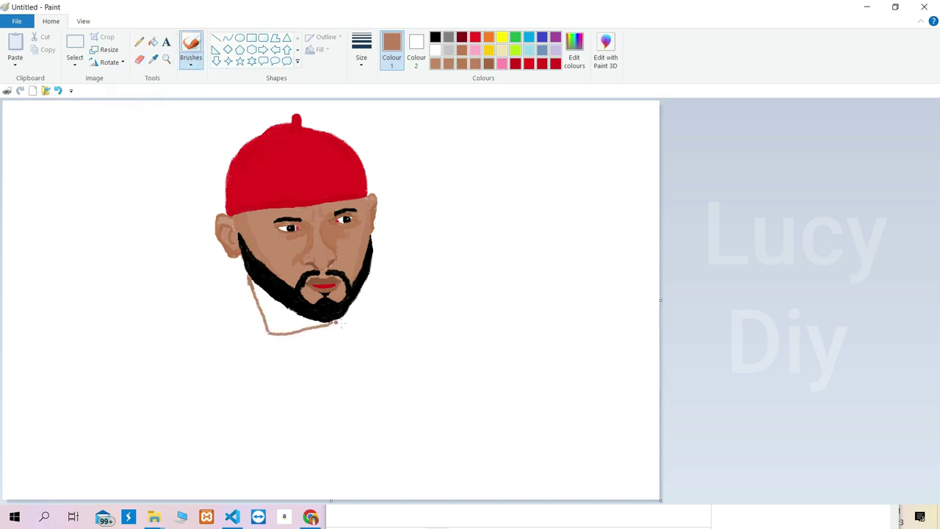
# - Fill the neck with the skin brown and brush over the white gaps along its lower edge
pyautogui.click(153, 42)
pyautogui.click(267, 314)
pyautogui.click(196, 63)
pyautogui.click(118, 108)
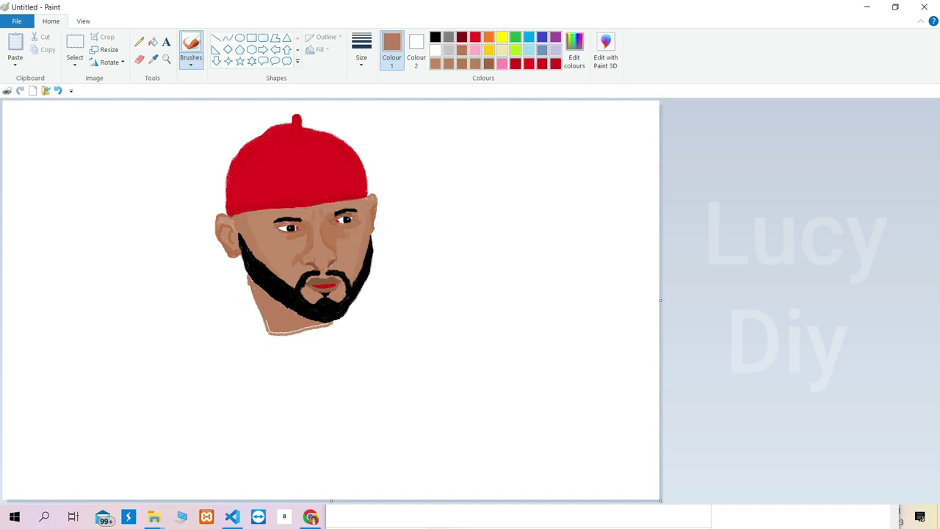
pyautogui.moveTo(329, 322); pyautogui.dragTo(292, 331)
# - Outline both shoulders and upper arms in turquoise blue, down from the neck to the canvas edge
pyautogui.click(153, 42)
pyautogui.click(435, 36)
pyautogui.click(529, 36)
pyautogui.click(192, 64)
pyautogui.click(118, 108)
pyautogui.moveTo(365, 284)
pyautogui.mouseDown()
pyautogui.moveTo(456, 323)
pyautogui.moveTo(505, 377)
pyautogui.moveTo(513, 451)
pyautogui.mouseUp()
pyautogui.hotkey('ctrl', 'z')
pyautogui.moveTo(257, 309)
pyautogui.mouseDown()
pyautogui.moveTo(176, 332)
pyautogui.moveTo(123, 450)
pyautogui.moveTo(139, 393)
pyautogui.mouseUp()
pyautogui.moveTo(365, 283); pyautogui.dragTo(514, 450)
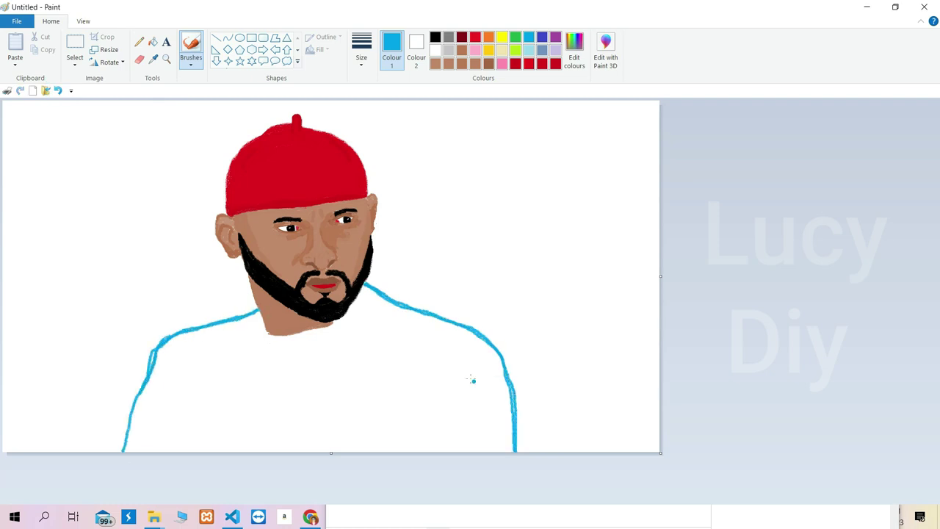
# - Draw the lower edges of the shoulder bands and the neckline in blue, then fill the bands with blue
pyautogui.moveTo(351, 301)
pyautogui.mouseDown()
pyautogui.moveTo(448, 348)
pyautogui.moveTo(493, 343)
pyautogui.mouseUp()
pyautogui.moveTo(264, 329)
pyautogui.mouseDown()
pyautogui.moveTo(159, 351)
pyautogui.moveTo(157, 359)
pyautogui.moveTo(289, 347)
pyautogui.moveTo(352, 314)
pyautogui.moveTo(332, 341)
pyautogui.mouseUp()
pyautogui.click(58, 91)
pyautogui.click(153, 42)
pyautogui.click(220, 331)
pyautogui.click(411, 316)
# - Paint thick black edges down the outside of both sleeves
pyautogui.click(191, 44)
pyautogui.click(434, 37)
pyautogui.moveTo(155, 353); pyautogui.dragTo(124, 450)
pyautogui.moveTo(140, 389); pyautogui.dragTo(132, 429)
pyautogui.moveTo(491, 346); pyautogui.dragTo(522, 447)
pyautogui.moveTo(155, 355); pyautogui.dragTo(128, 445)
# - Brush turquoise blue over the edges and remaining gaps of both shoulder bands
pyautogui.click(528, 37)
pyautogui.moveTo(257, 315); pyautogui.dragTo(163, 345)
pyautogui.moveTo(167, 353); pyautogui.dragTo(261, 332)
pyautogui.moveTo(193, 348); pyautogui.dragTo(158, 352)
pyautogui.moveTo(355, 304); pyautogui.dragTo(453, 349)
pyautogui.moveTo(376, 292); pyautogui.dragTo(485, 341)
pyautogui.moveTo(484, 341); pyautogui.dragTo(454, 349)
pyautogui.moveTo(366, 285); pyautogui.dragTo(401, 302)
# - Erase the stray blue along the right shoulder and fill the body of the shirt with black
pyautogui.click(139, 60)
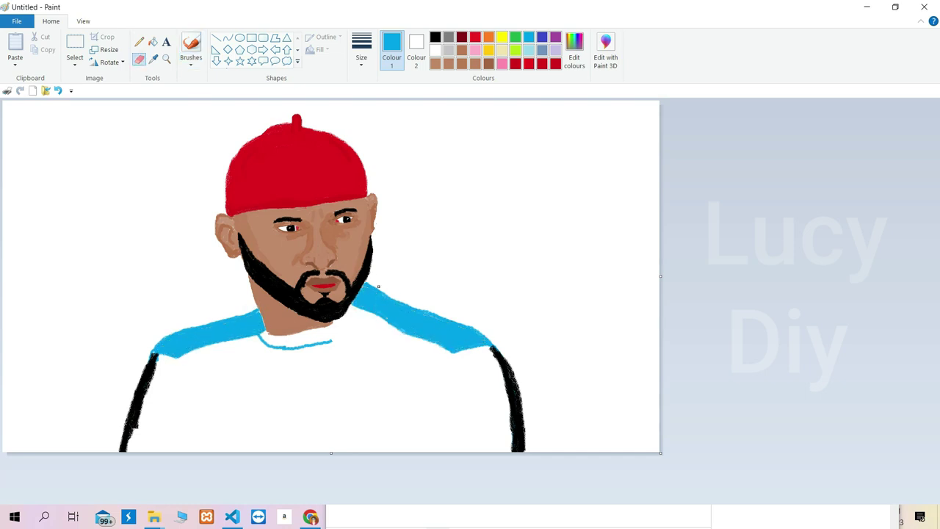
pyautogui.click(435, 37)
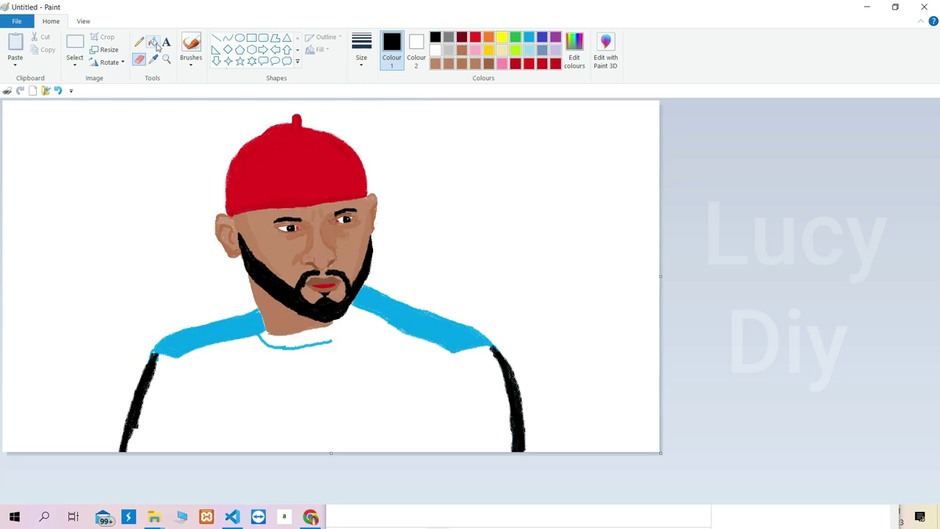
pyautogui.click(154, 43)
pyautogui.click(242, 389)
# - Paint the collar and the shoulder bands' lower edges blue, and cover the shirt's white gaps in black
pyautogui.click(190, 47)
pyautogui.click(529, 37)
pyautogui.moveTo(261, 337); pyautogui.dragTo(328, 339)
pyautogui.moveTo(327, 339)
pyautogui.mouseDown()
pyautogui.moveTo(336, 344)
pyautogui.moveTo(213, 339)
pyautogui.moveTo(170, 363)
pyautogui.moveTo(156, 359)
pyautogui.mouseUp()
pyautogui.moveTo(351, 301)
pyautogui.mouseDown()
pyautogui.moveTo(397, 328)
pyautogui.moveTo(490, 349)
pyautogui.mouseUp()
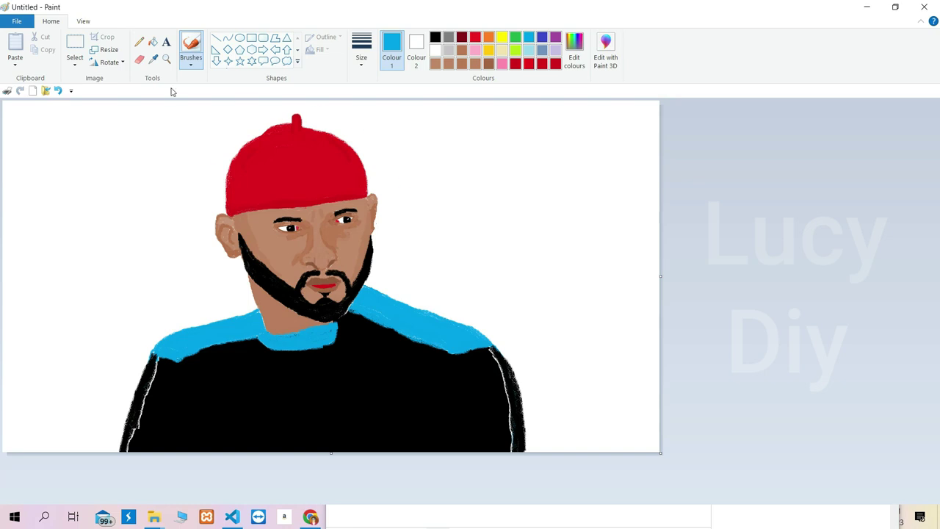
pyautogui.click(435, 37)
pyautogui.moveTo(260, 345)
pyautogui.mouseDown()
pyautogui.moveTo(337, 336)
pyautogui.moveTo(173, 361)
pyautogui.moveTo(130, 445)
pyautogui.mouseUp()
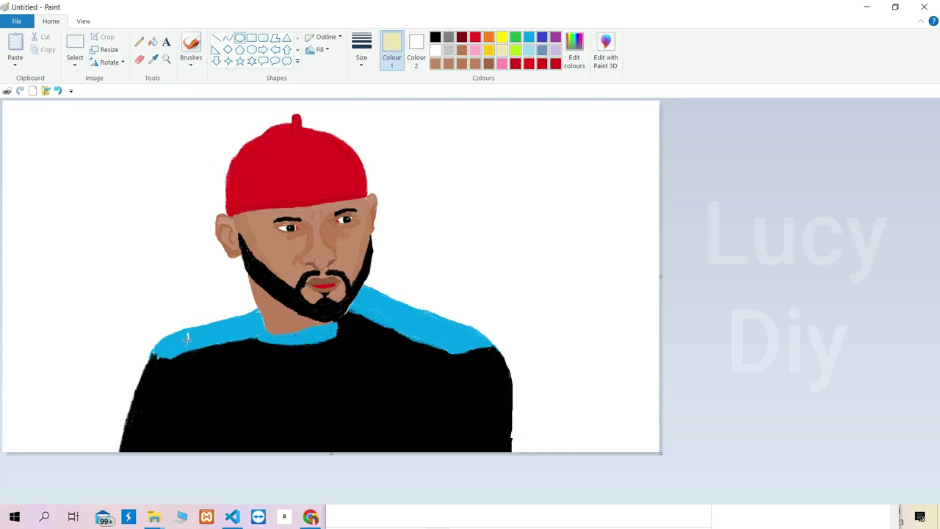
# - Draw cream oval button outlines on the shoulder bands, two on the left one and three on the right one
pyautogui.moveTo(189, 332)
pyautogui.mouseDown()
pyautogui.moveTo(203, 343)
pyautogui.moveTo(239, 331)
pyautogui.moveTo(224, 319)
pyautogui.moveTo(245, 335)
pyautogui.moveTo(241, 324)
pyautogui.mouseUp()
pyautogui.click(361, 335)
pyautogui.moveTo(369, 300); pyautogui.dragTo(455, 345)
pyautogui.click(470, 353)
pyautogui.click(375, 190)
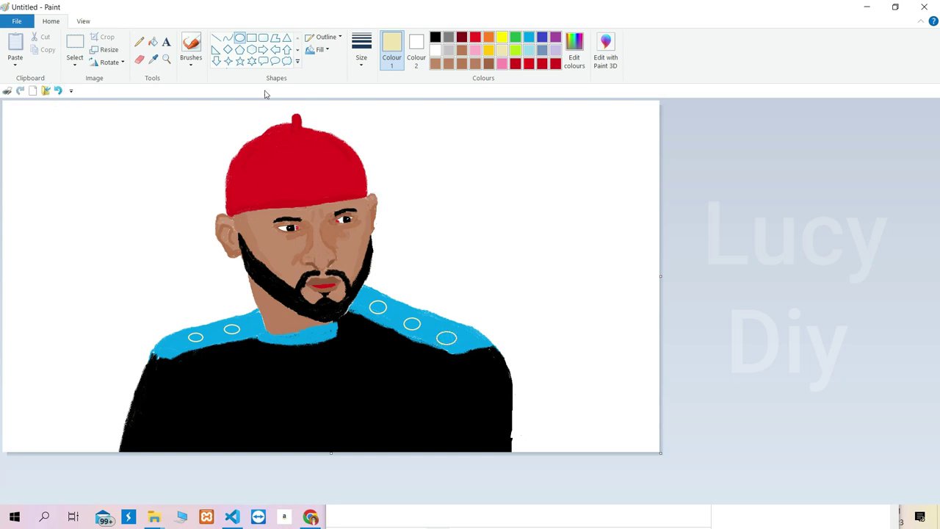
# - Fill all five shoulder buttons with the cream colour
pyautogui.click(153, 42)
pyautogui.click(196, 337)
pyautogui.click(232, 328)
pyautogui.click(377, 306)
pyautogui.click(412, 323)
pyautogui.click(443, 338)
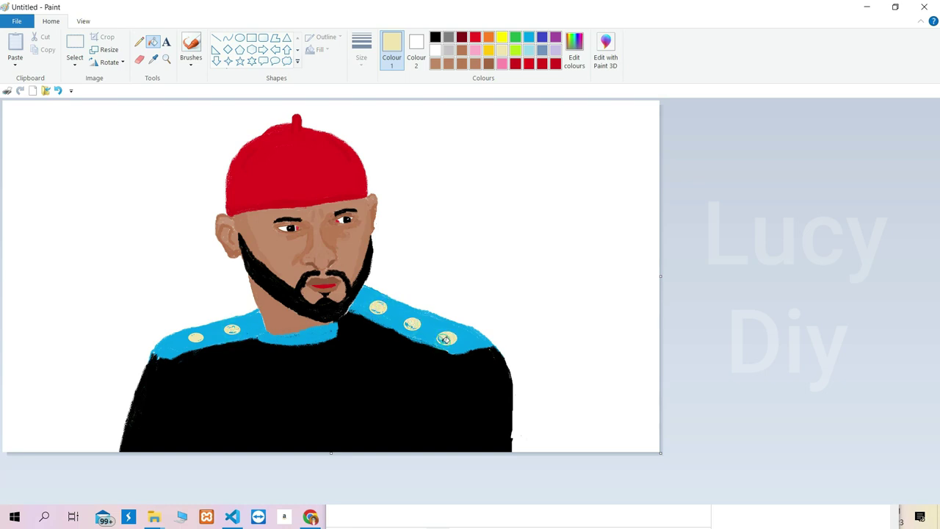
# - Draw a white chain with the Curve tool from both sides of the neck down to the middle of the chest
pyautogui.click(194, 59)
pyautogui.click(227, 37)
pyautogui.click(435, 50)
pyautogui.click(361, 57)
pyautogui.click(346, 135)
pyautogui.moveTo(364, 285); pyautogui.dragTo(318, 421)
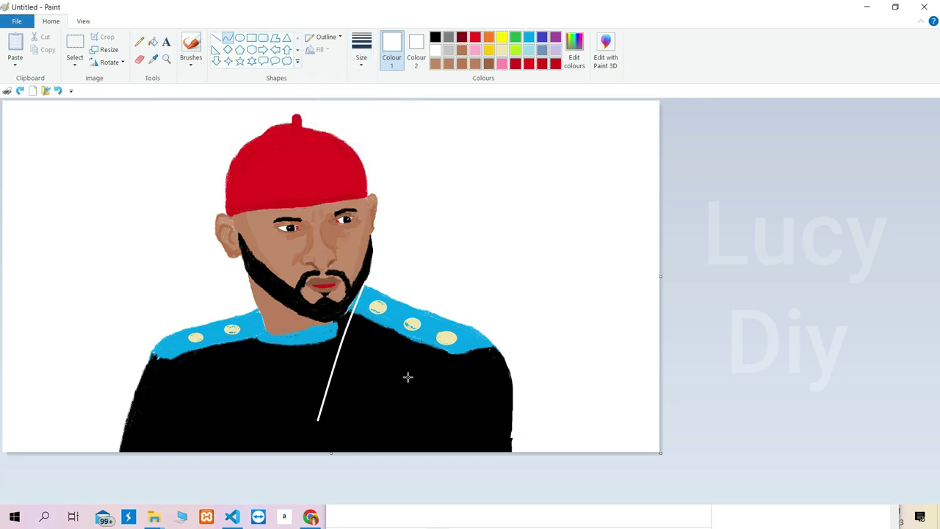
pyautogui.moveTo(257, 309)
pyautogui.mouseDown()
pyautogui.moveTo(293, 466)
pyautogui.moveTo(295, 442)
pyautogui.moveTo(308, 444)
pyautogui.mouseUp()
pyautogui.click(58, 93)
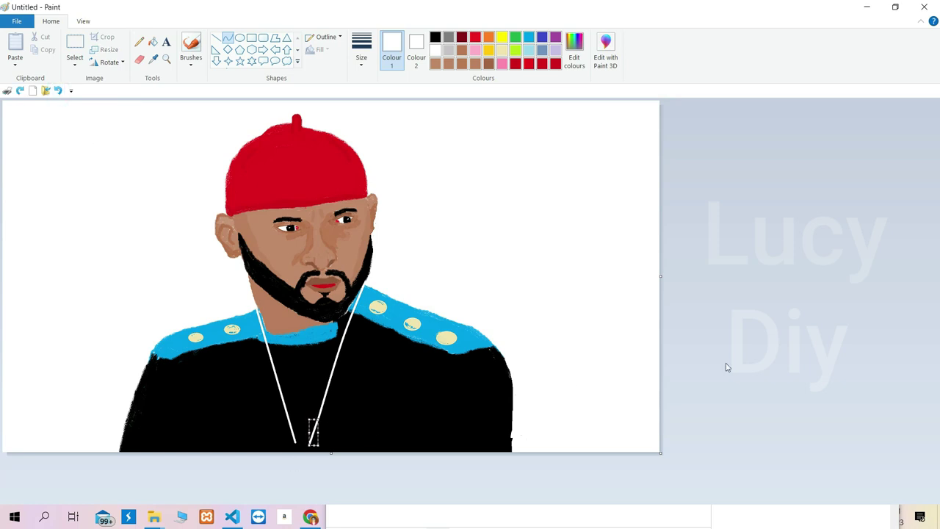
# - Draw a gold chain with the Curve tool from both sides of the neck down to the lower chest
pyautogui.click(488, 50)
pyautogui.click(155, 44)
pyautogui.click(228, 37)
pyautogui.moveTo(257, 309); pyautogui.dragTo(297, 445)
pyautogui.click(711, 357)
pyautogui.moveTo(365, 282); pyautogui.dragTo(307, 448)
pyautogui.moveTo(340, 353)
pyautogui.mouseDown()
pyautogui.moveTo(309, 451)
pyautogui.moveTo(278, 445)
pyautogui.moveTo(310, 449)
pyautogui.moveTo(303, 464)
pyautogui.mouseUp()
pyautogui.click(687, 314)
pyautogui.click(699, 328)
pyautogui.hotkey('ctrl', 'z')
# - Draw a round pendant at the chain's lower end and fill it with a custom gold
pyautogui.click(240, 37)
pyautogui.click(406, 477)
pyautogui.click(152, 42)
pyautogui.click(301, 446)
pyautogui.click(228, 38)
pyautogui.click(574, 50)
pyautogui.click(350, 338)
pyautogui.click(575, 50)
pyautogui.click(350, 338)
pyautogui.click(153, 42)
pyautogui.click(301, 446)
# - Redraw both sides of the chain in the gold down to the pendant, undoing the last short stroke
pyautogui.click(227, 38)
pyautogui.moveTo(363, 284); pyautogui.dragTo(309, 445)
pyautogui.click(372, 485)
pyautogui.moveTo(257, 311); pyautogui.dragTo(299, 449)
pyautogui.moveTo(259, 310); pyautogui.dragTo(264, 336)
pyautogui.click(58, 91)
# - Brush turquoise blue over the collar's right end and along the left shoulder band's lower edge
pyautogui.click(191, 61)
pyautogui.click(142, 108)
pyautogui.click(529, 37)
pyautogui.moveTo(347, 311); pyautogui.dragTo(338, 330)
pyautogui.moveTo(154, 355); pyautogui.dragTo(248, 340)
# - Paint faint dark grey fold lines down the black shirt's right sleeve and both sides of the chest
pyautogui.moveTo(456, 355); pyautogui.dragTo(479, 447)
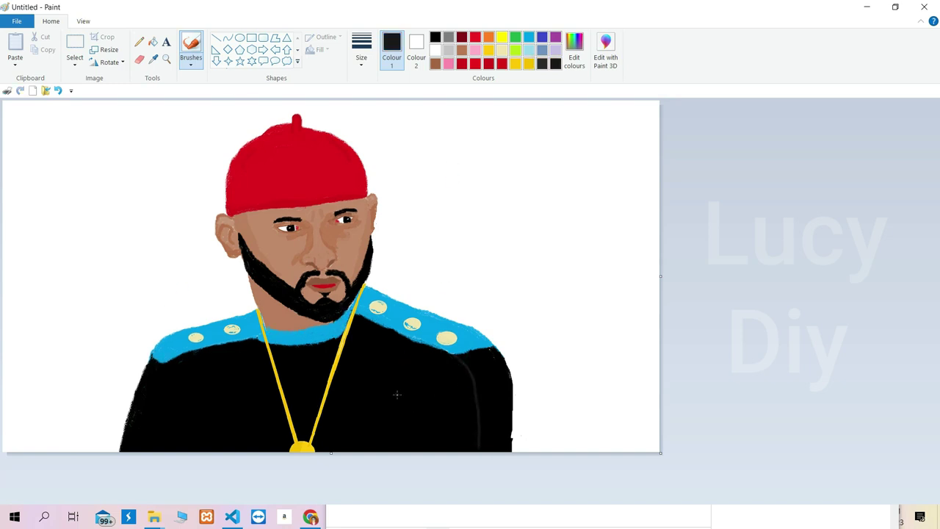
pyautogui.moveTo(397, 394)
pyautogui.mouseDown()
pyautogui.moveTo(400, 447)
pyautogui.moveTo(401, 439)
pyautogui.mouseUp()
pyautogui.moveTo(207, 389); pyautogui.dragTo(208, 448)
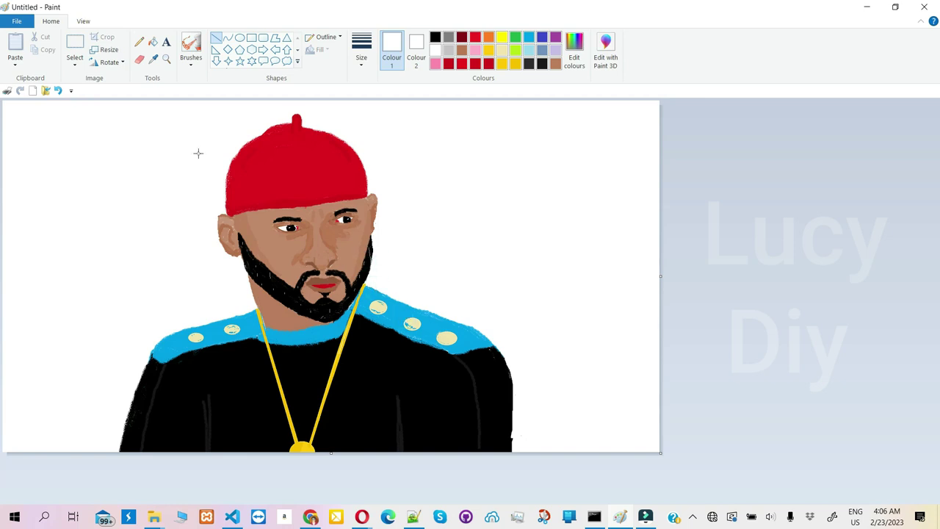
# - Add rough black brush strokes along the beard's edge and below the lower lip, undoing one stroke
pyautogui.click(193, 65)
pyautogui.click(191, 108)
pyautogui.click(435, 37)
pyautogui.click(239, 262)
pyautogui.click(58, 90)
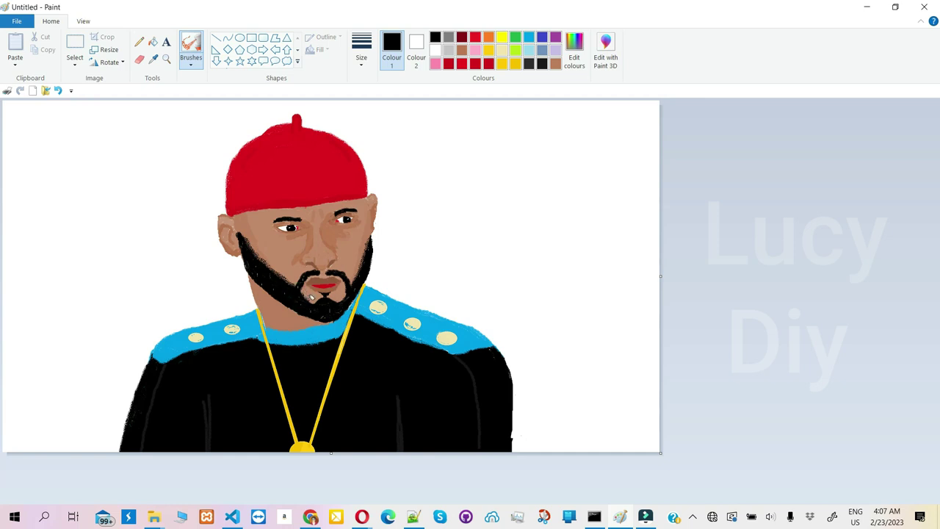
pyautogui.moveTo(325, 295); pyautogui.dragTo(344, 296)
# - Sample the forehead's skin colour and choose a brush for retouching the face
pyautogui.click(154, 60)
pyautogui.click(247, 222)
pyautogui.click(191, 64)
pyautogui.click(118, 84)
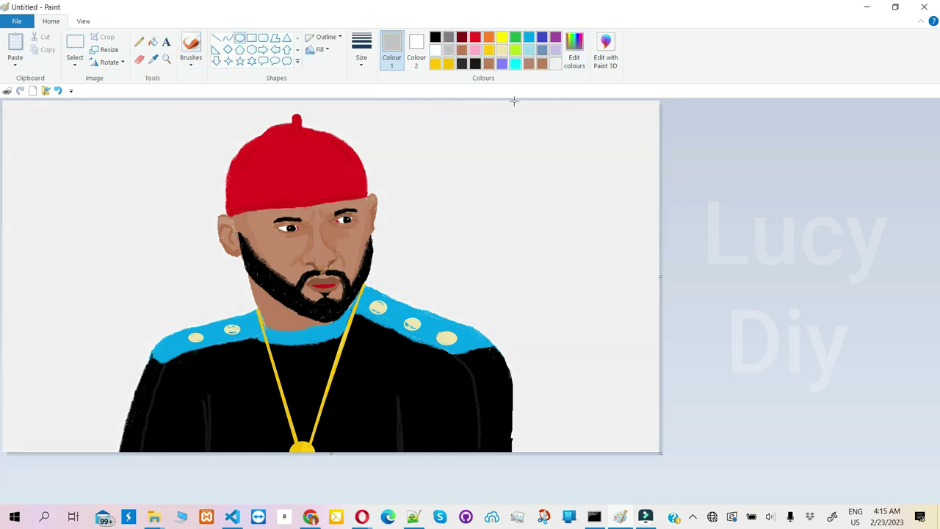
# - Draw a large circle running off the background's upper-right corner and fill it with a custom light grey
pyautogui.moveTo(610, 251); pyautogui.dragTo(627, 300)
pyautogui.click(152, 42)
pyautogui.click(575, 249)
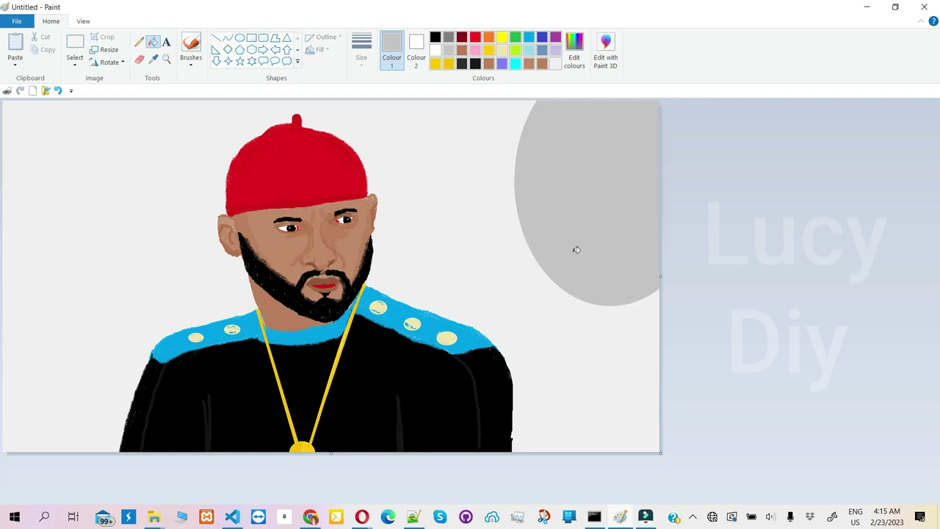
pyautogui.click(574, 57)
pyautogui.moveTo(612, 199); pyautogui.dragTo(610, 191)
pyautogui.click(349, 339)
pyautogui.click(627, 296)
# - Draw a smaller circle in the background beside the man's left-hand ear and fill it light grey
pyautogui.click(237, 39)
pyautogui.moveTo(105, 156); pyautogui.dragTo(193, 238)
pyautogui.click(153, 41)
pyautogui.click(156, 222)
pyautogui.click(574, 57)
pyautogui.click(349, 338)
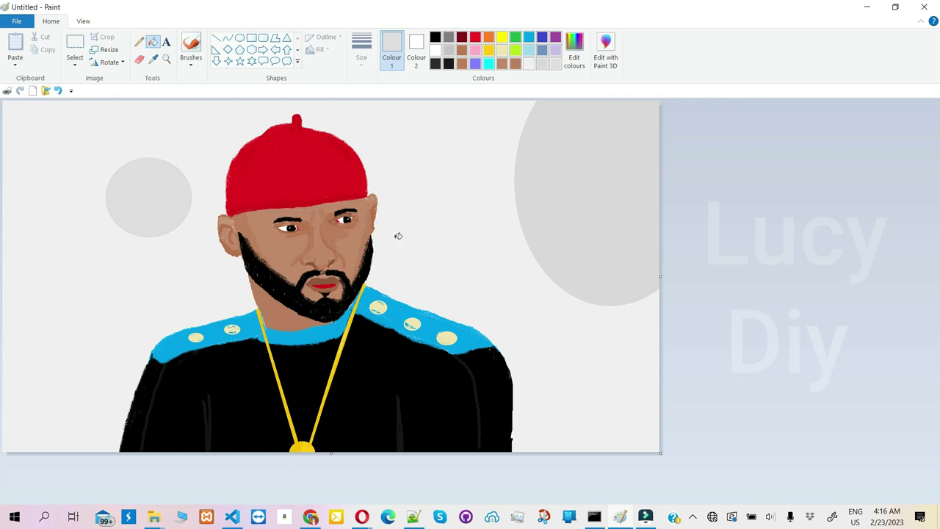
# - Brush turquoise blue over the junction of the collar and the right shoulder band
pyautogui.click(191, 44)
pyautogui.click(528, 38)
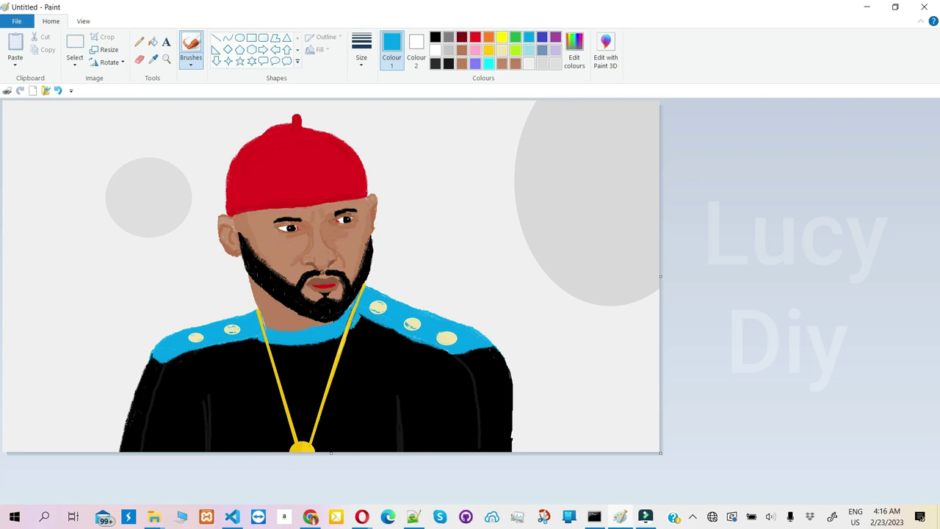
pyautogui.moveTo(355, 337); pyautogui.dragTo(346, 326)
# - Redraw the gold chain's right side with short straight lines where it crosses the blue collar
pyautogui.click(216, 37)
pyautogui.click(488, 50)
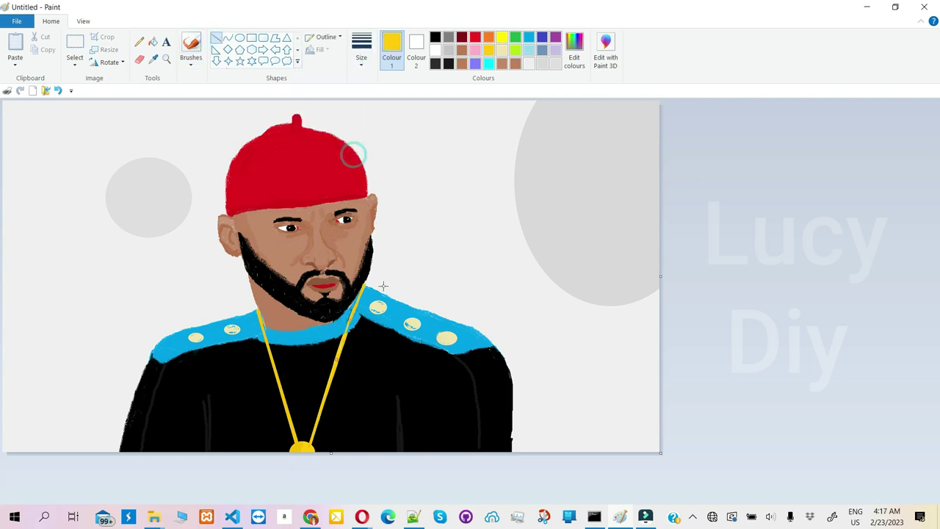
pyautogui.click(371, 370)
pyautogui.click(61, 90)
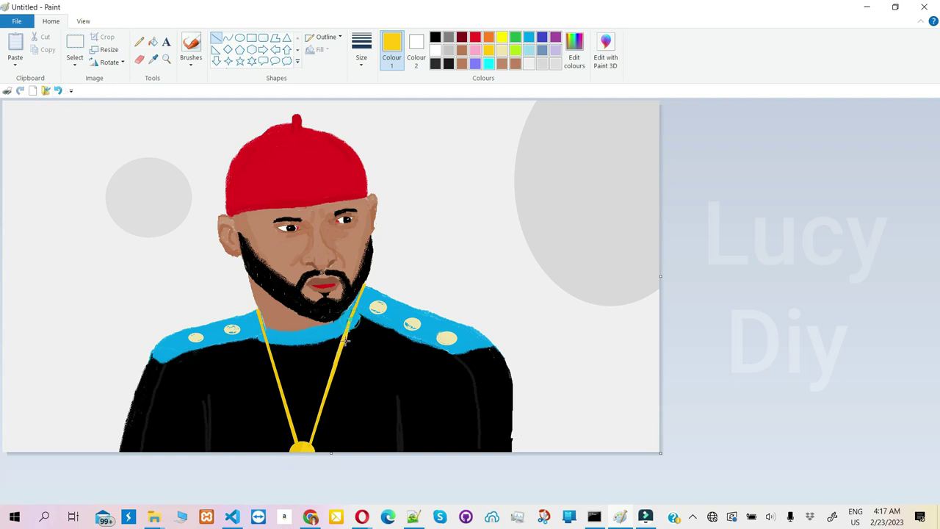
pyautogui.click(379, 343)
pyautogui.moveTo(352, 317); pyautogui.dragTo(345, 341)
pyautogui.click(367, 354)
pyautogui.moveTo(349, 342); pyautogui.dragTo(341, 350)
pyautogui.click(383, 354)
pyautogui.moveTo(356, 297); pyautogui.dragTo(343, 341)
pyautogui.click(378, 350)
pyautogui.click(153, 42)
pyautogui.click(153, 59)
pyautogui.click(268, 144)
pyautogui.click(59, 90)
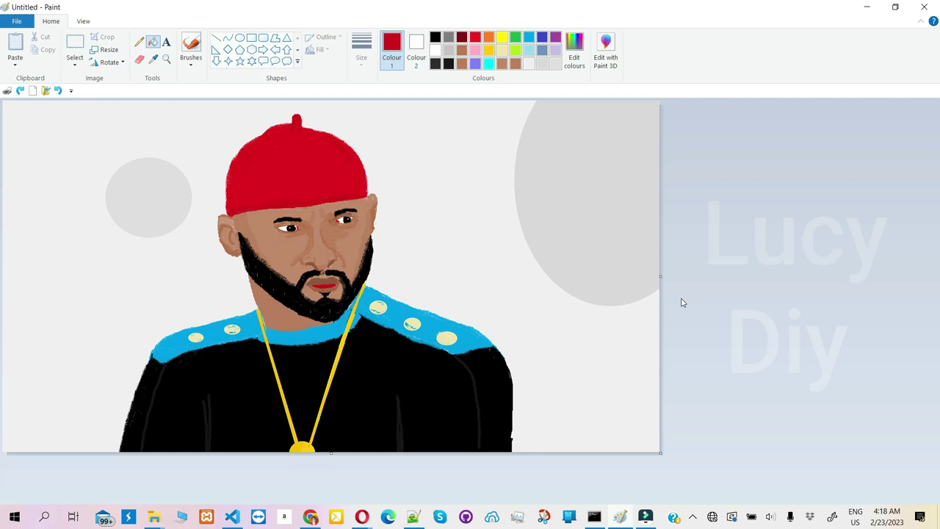
# - Sample the forehead's skin colour and the light grey background colour for brush touch-ups around the head
pyautogui.click(153, 58)
pyautogui.click(249, 224)
pyautogui.click(191, 61)
pyautogui.click(116, 108)
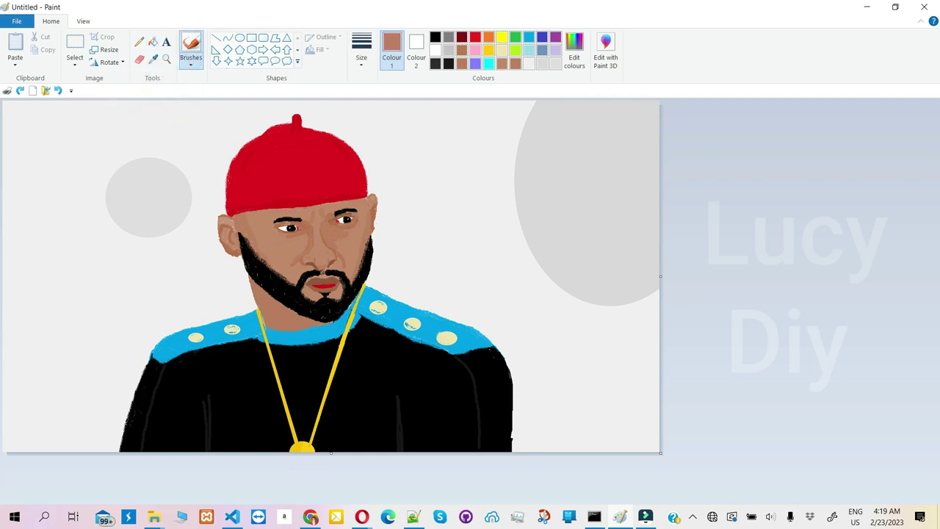
pyautogui.click(152, 60)
pyautogui.click(188, 131)
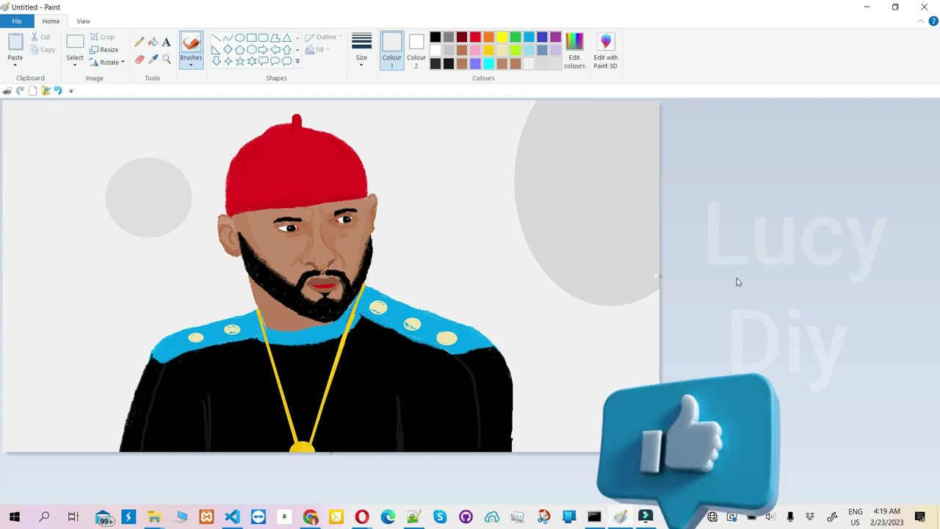
# - Draw thin brown lines over the red inner corners of both eyes, redoing the first with a smaller line width
pyautogui.click(216, 39)
pyautogui.click(153, 59)
pyautogui.click(348, 216)
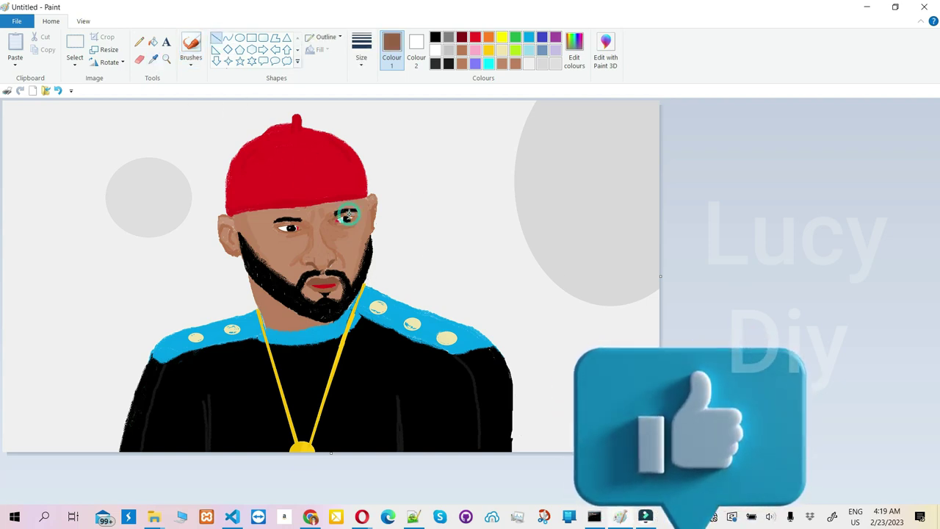
pyautogui.hotkey('ctrl', 'z')
pyautogui.click(361, 53)
pyautogui.click(357, 110)
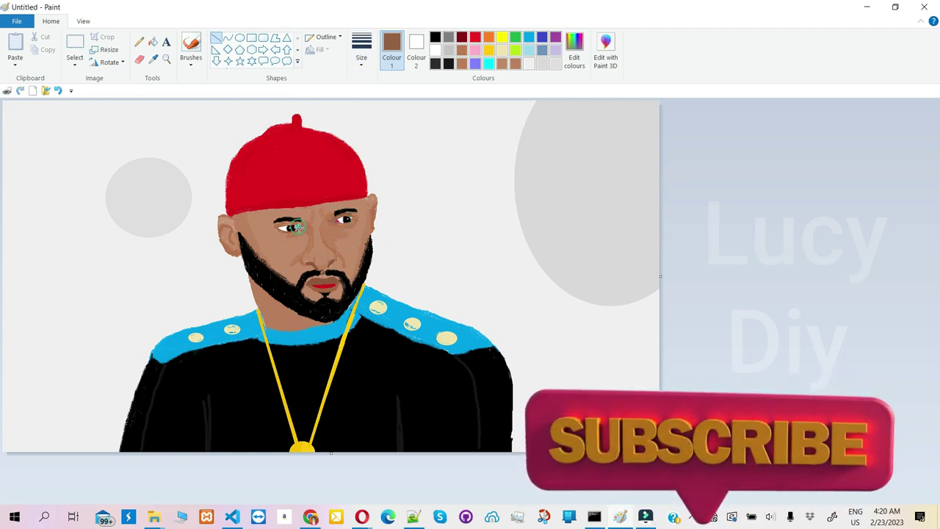
pyautogui.click(355, 230)
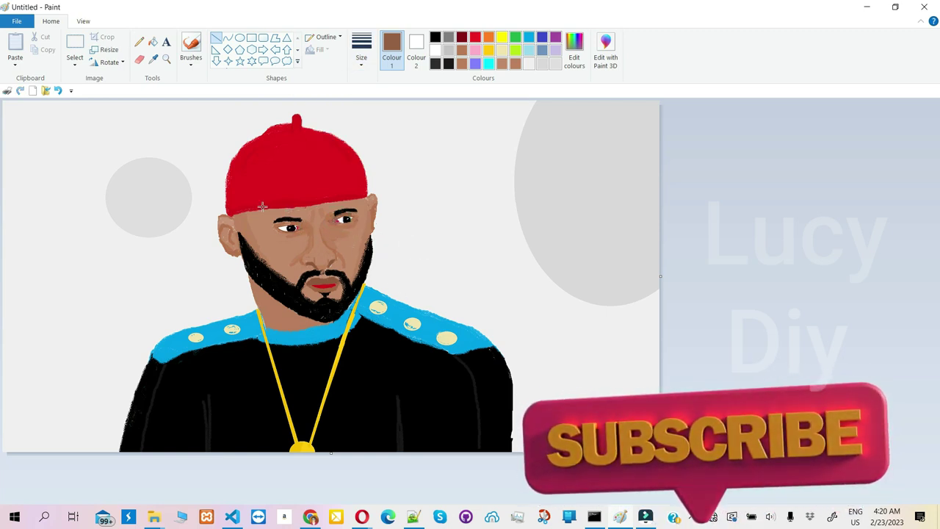
# - Switch back to a brush and open the stroke size choices
pyautogui.click(191, 50)
pyautogui.click(362, 50)
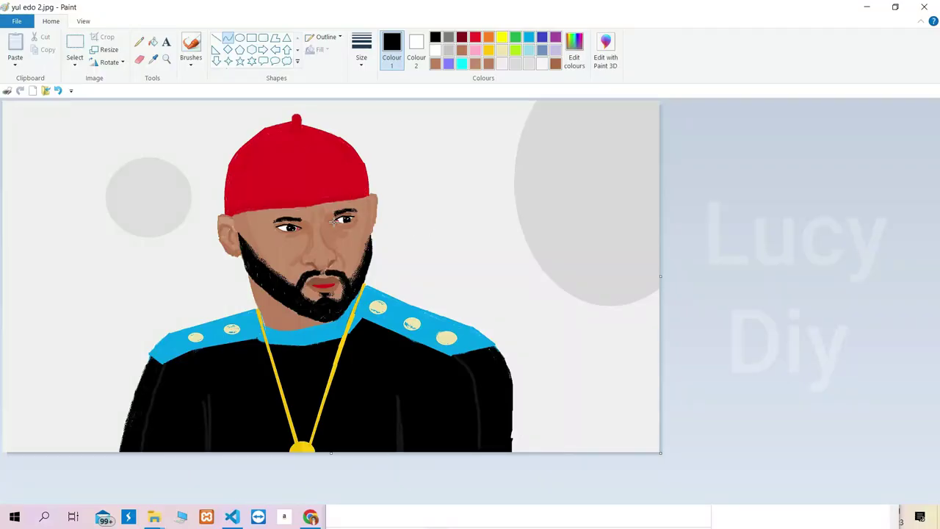